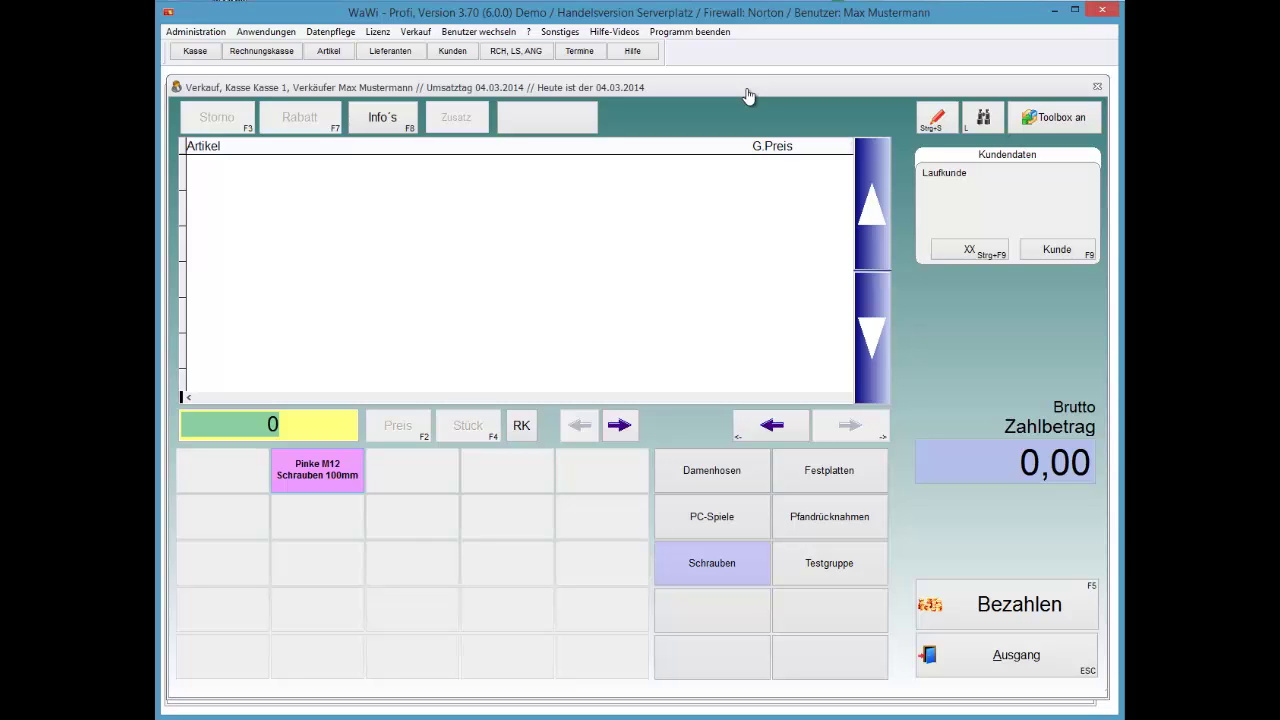
# Add 50 pieces of the article Pinke M12 Schrauben 100mm to the walk-in customer's sale
pyautogui.press('Return')
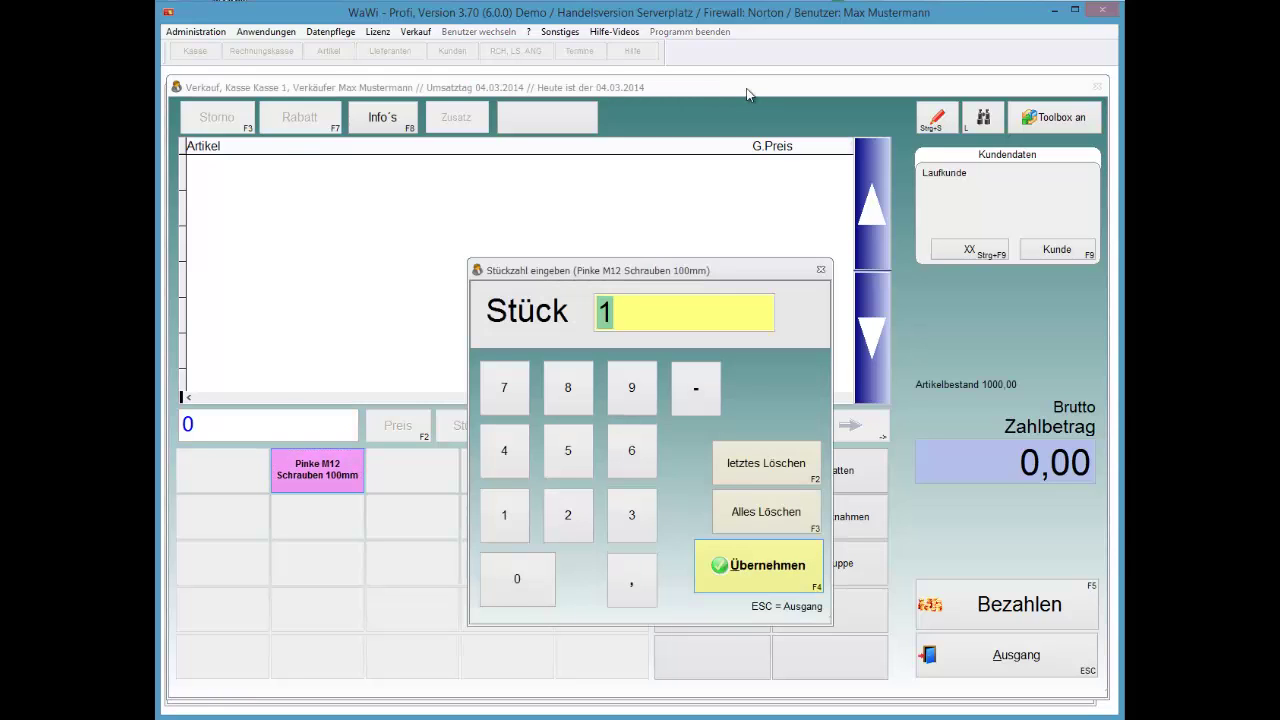
pyautogui.write('50')
pyautogui.press('Return')
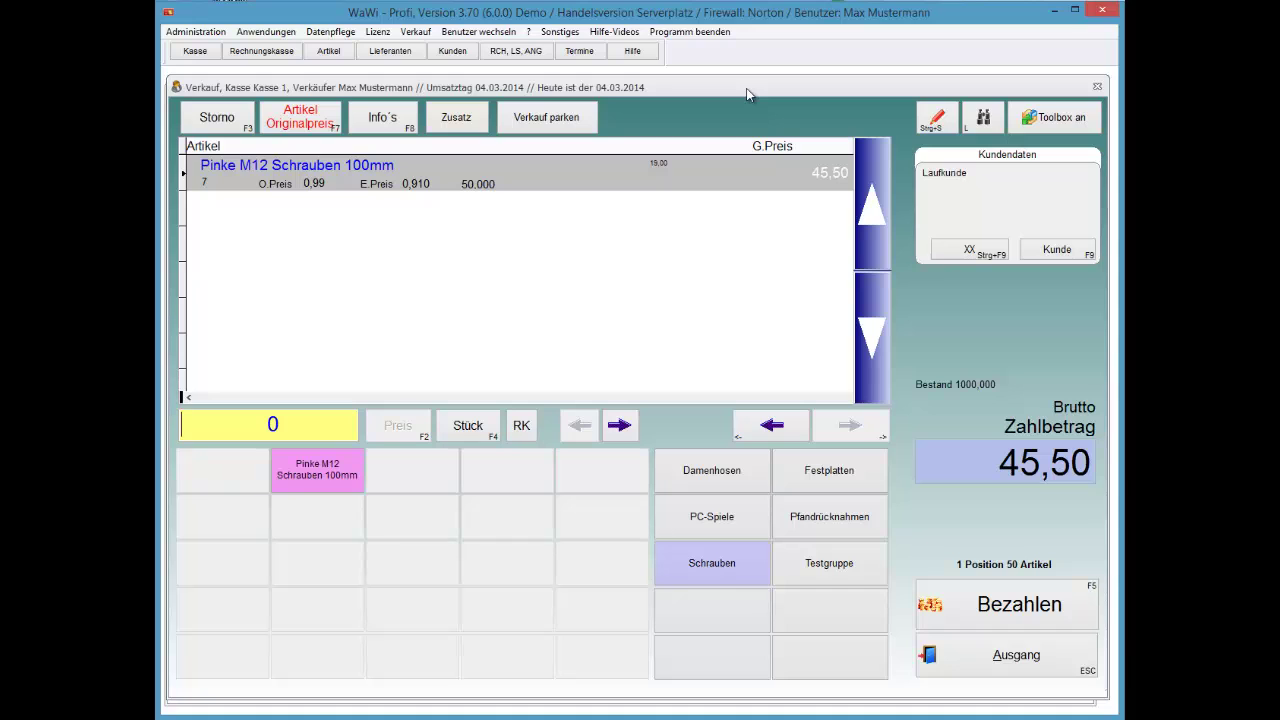
# Open the record of the customer Autohaus Schraubenmeierhans in customer management for editing
pyautogui.hotkey('ctrl', 'Tab')
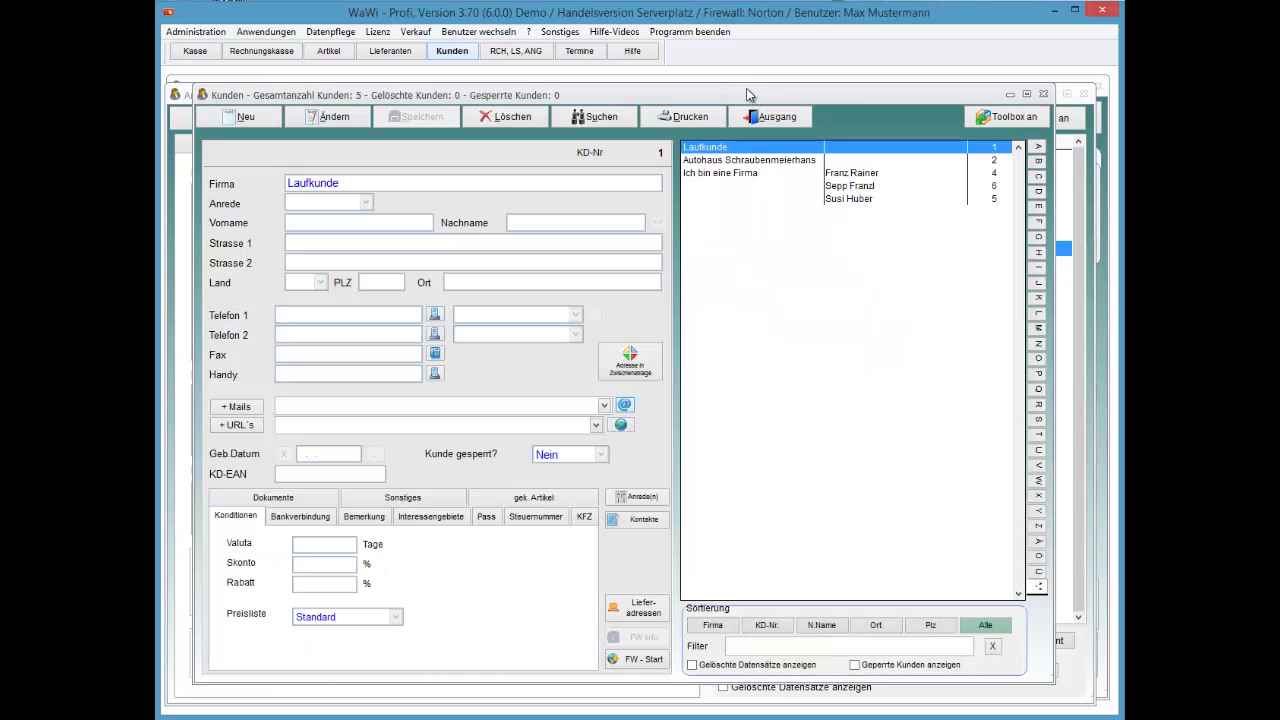
pyautogui.press('Down')
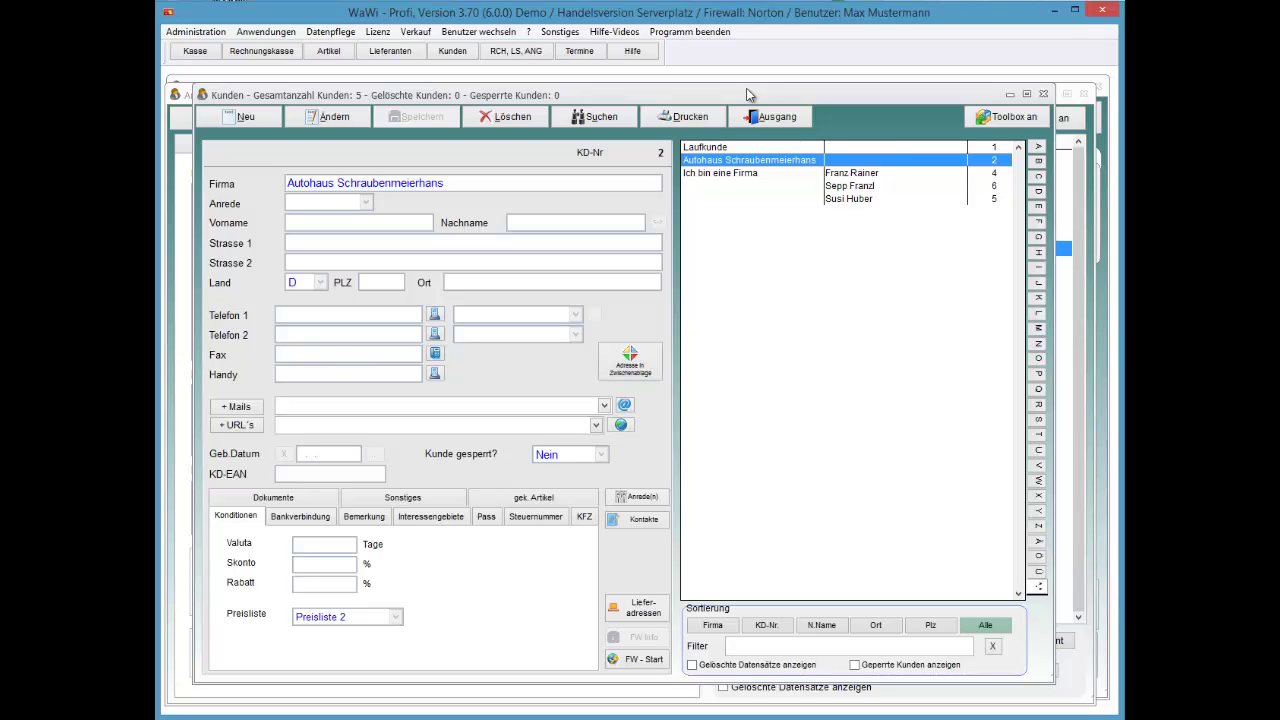
pyautogui.press('alt+adiaeresis')
# Set the price list in the terms of Autohaus Schraubenmeierhans to Preisliste 3
pyautogui.hotkey('alt', 'Down')
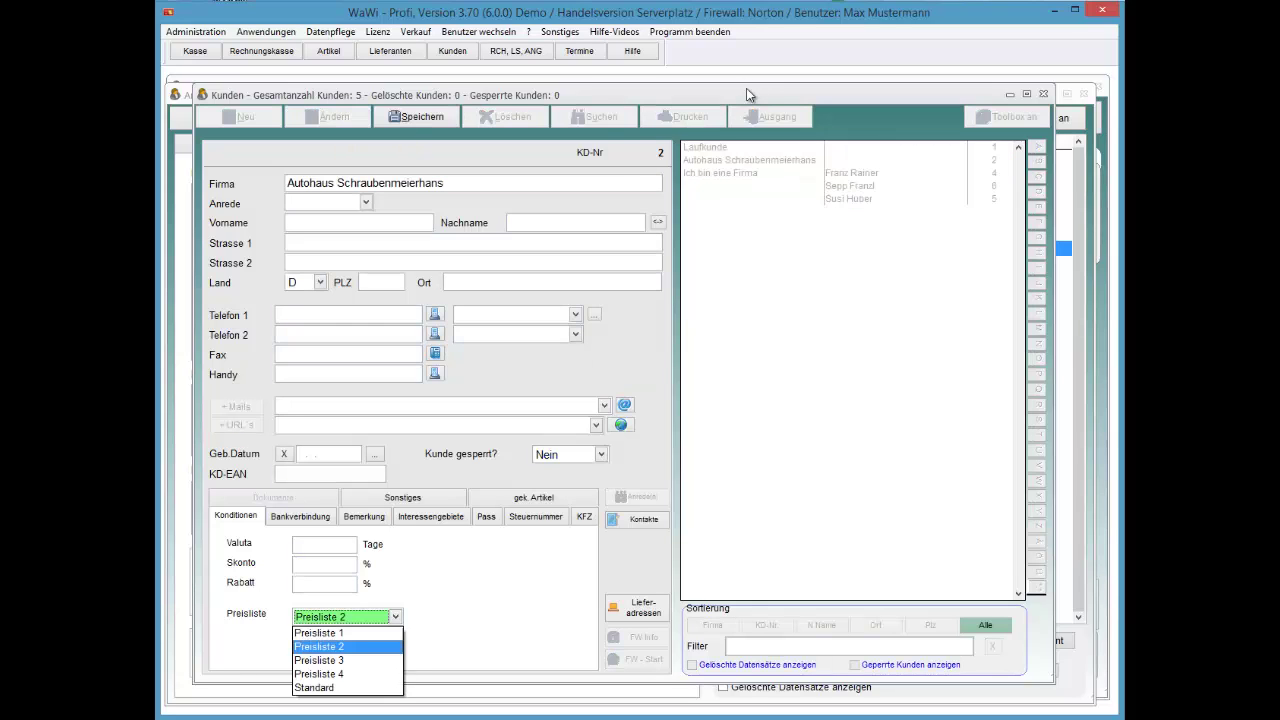
pyautogui.press('Down')
pyautogui.press('Down')
pyautogui.press('Down')
pyautogui.press('Up')
pyautogui.press('Up')
pyautogui.press('Up')
pyautogui.press('Up')
pyautogui.press('Down')
pyautogui.press('Down')
pyautogui.press('Down')
pyautogui.press('Down')
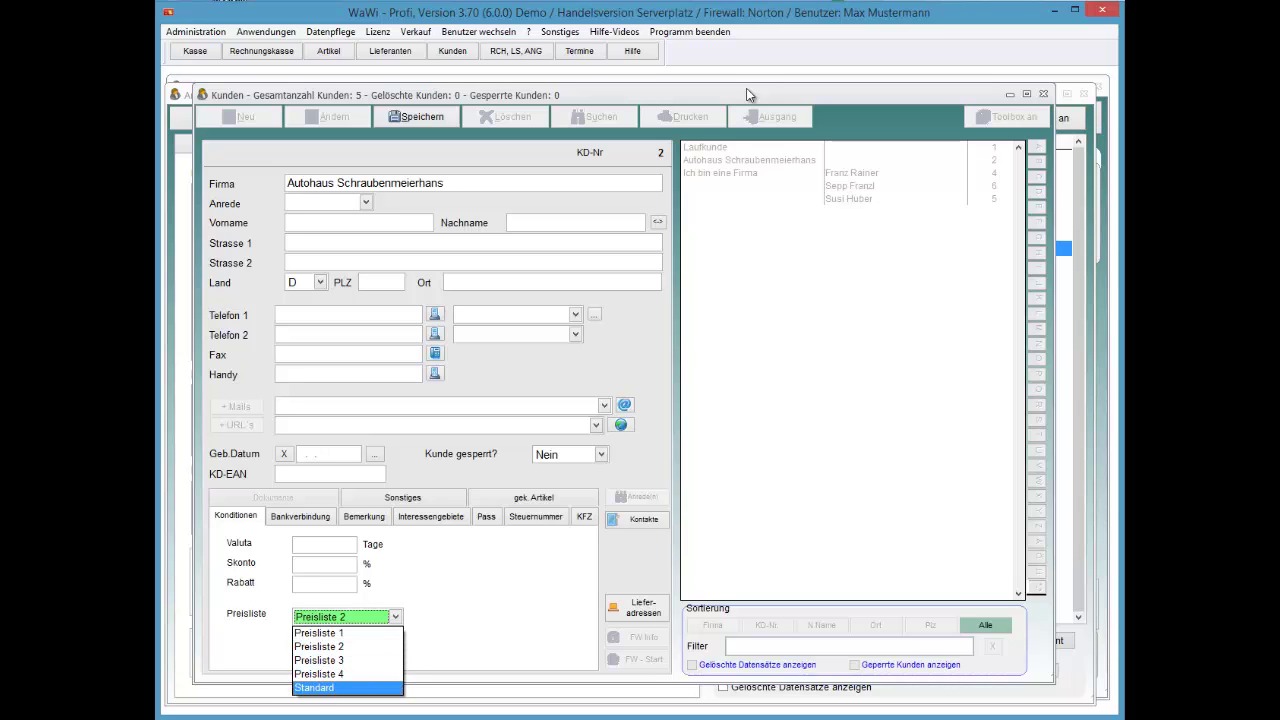
pyautogui.press('Up')
pyautogui.press('Up')
pyautogui.press('Up')
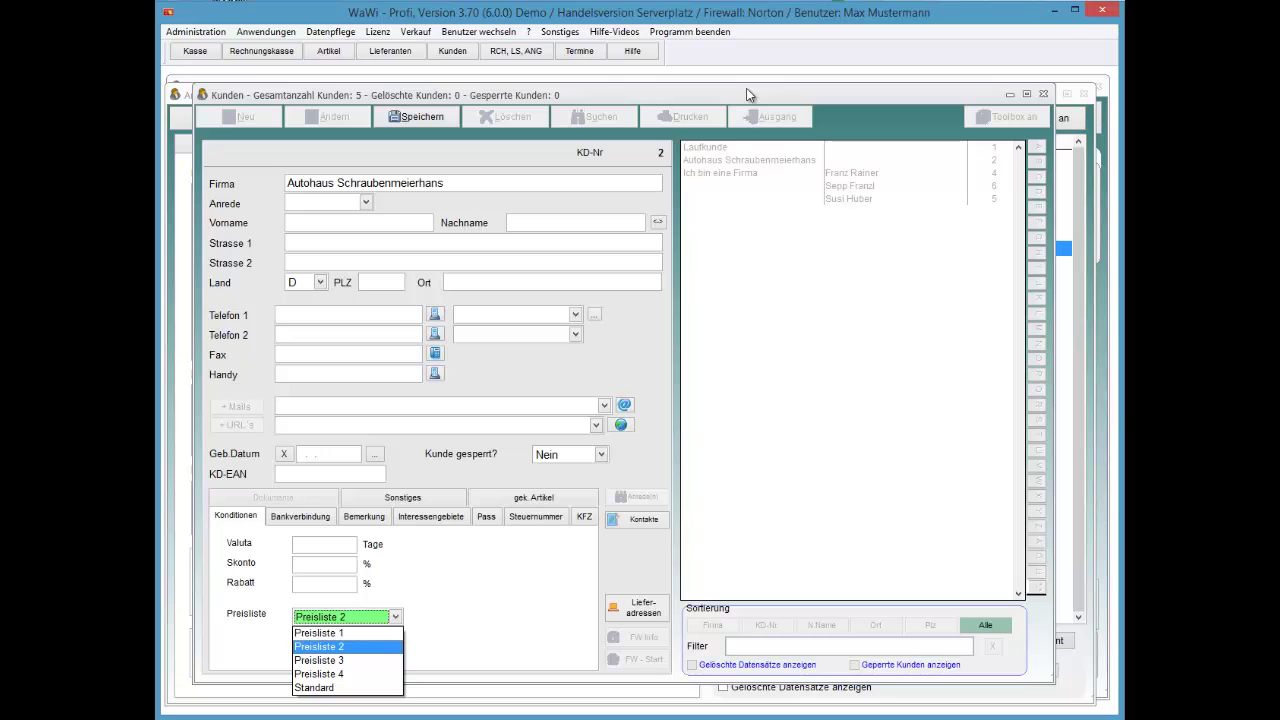
pyautogui.press('Down')
pyautogui.press('Return')
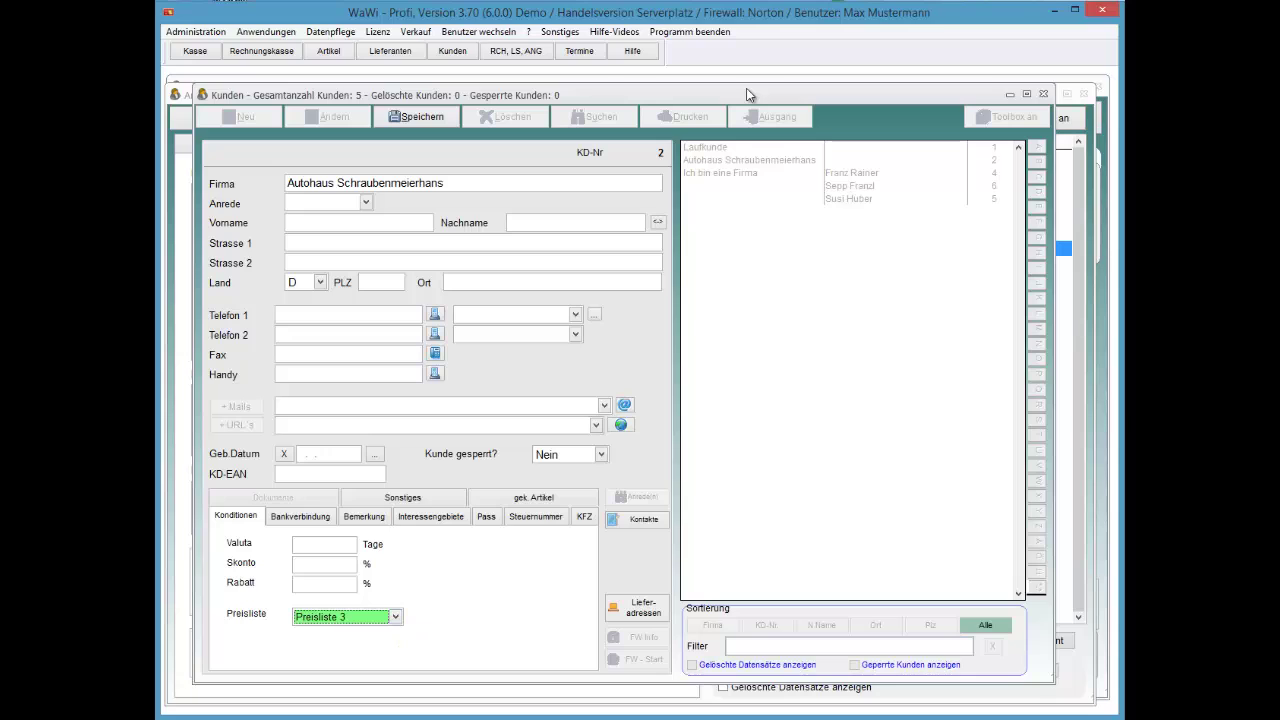
pyautogui.hotkey('shift', 'Tab')
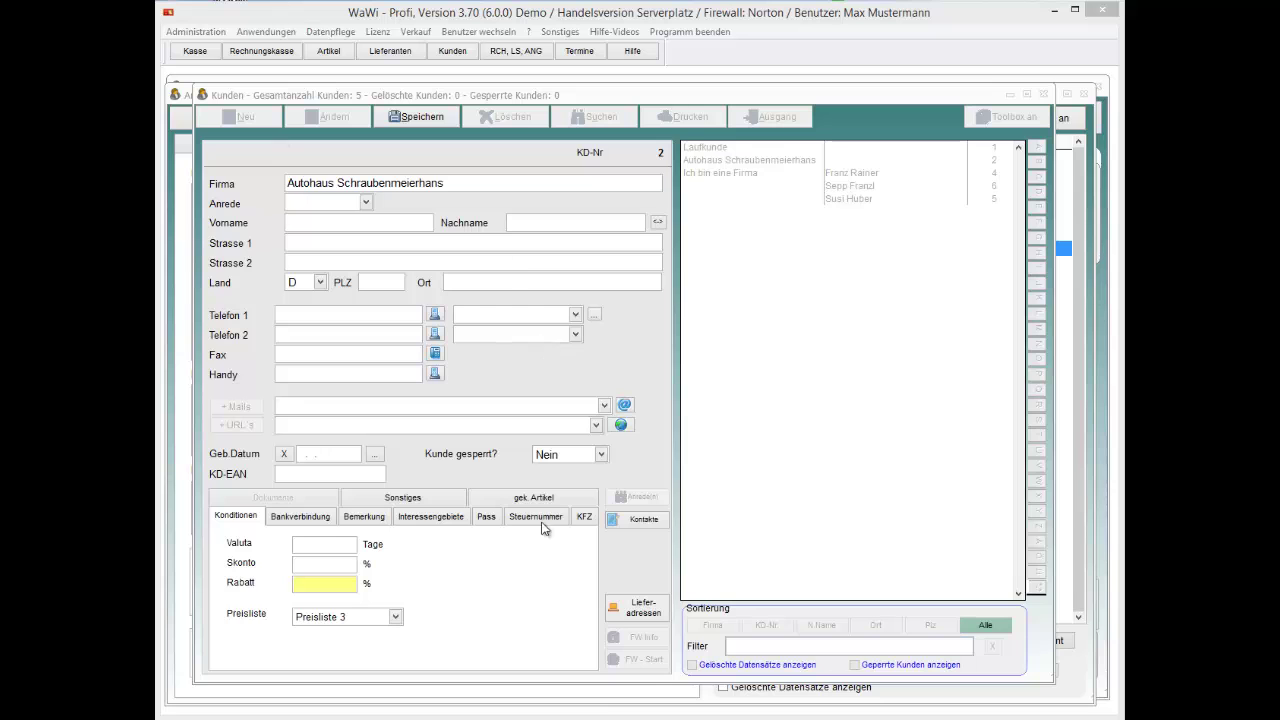
# Save the changed customer record, confirm the changes and close customer management
pyautogui.click(440, 124)
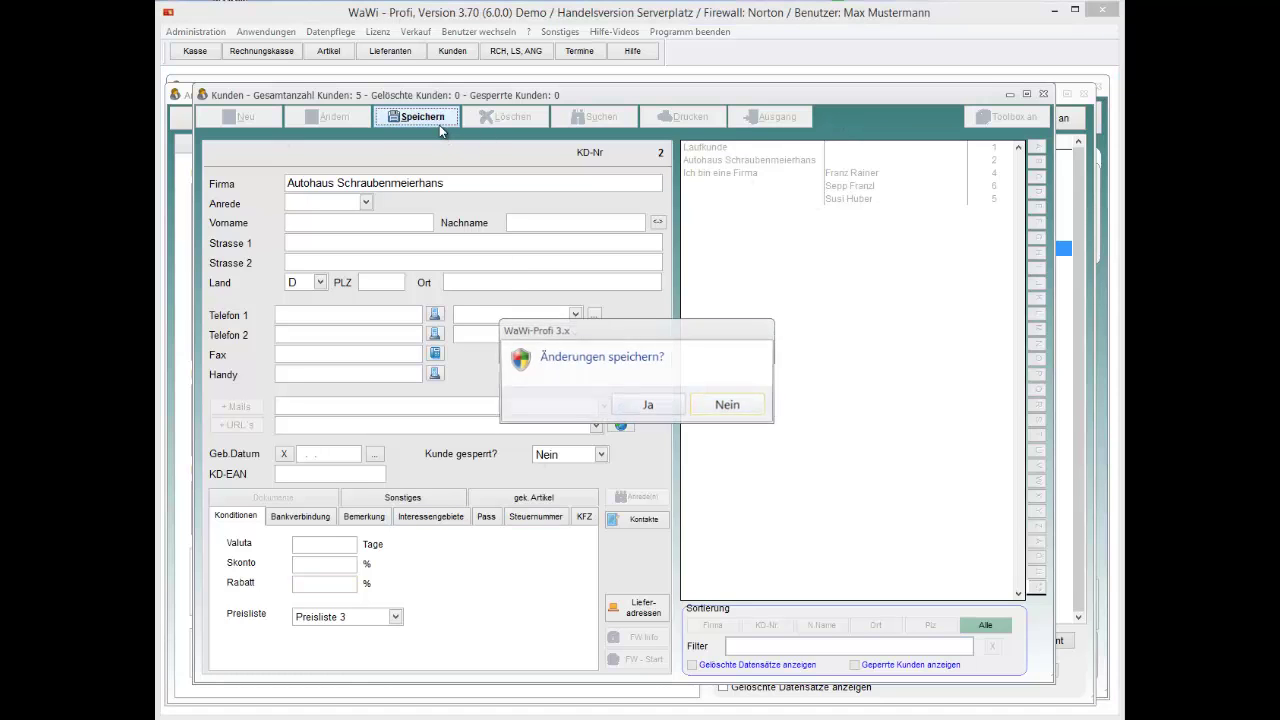
pyautogui.press('Left')
pyautogui.press('Return')
pyautogui.press('Escape')
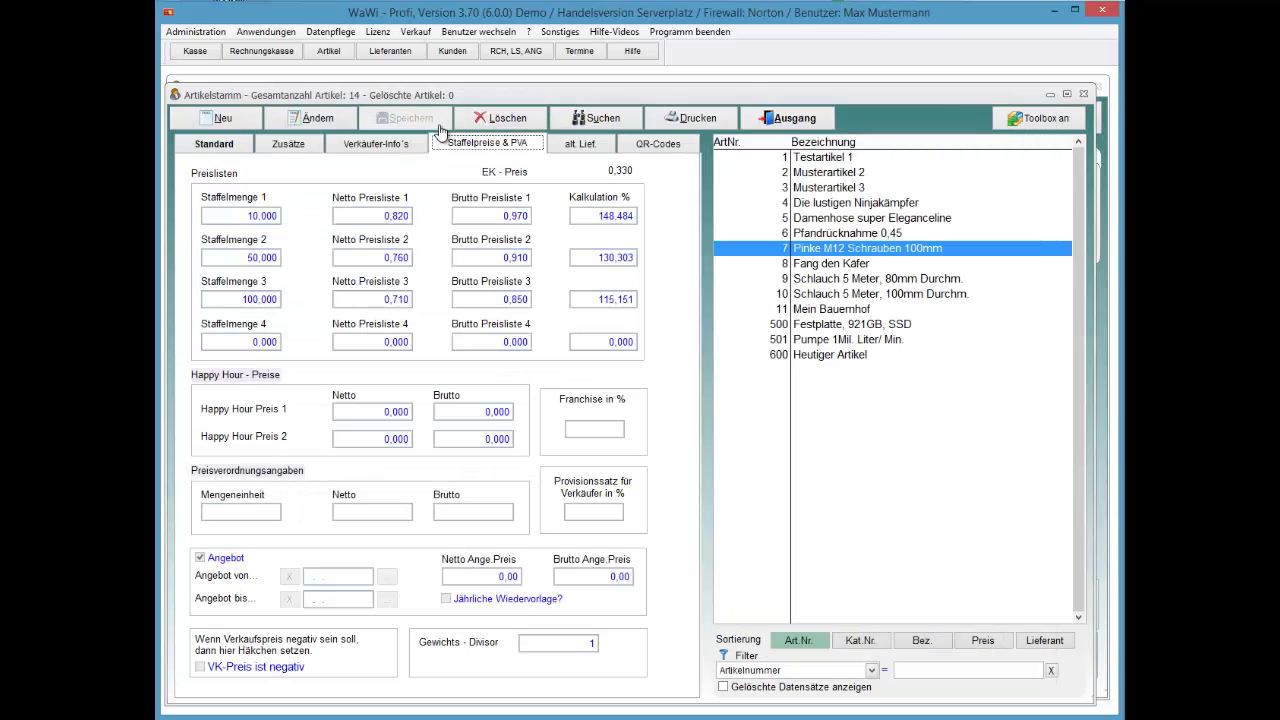
# Open the system settings at the cash register's sales options for behaviour and appearance (Verhalten & Optik)
pyautogui.hotkey('alt', 'a')
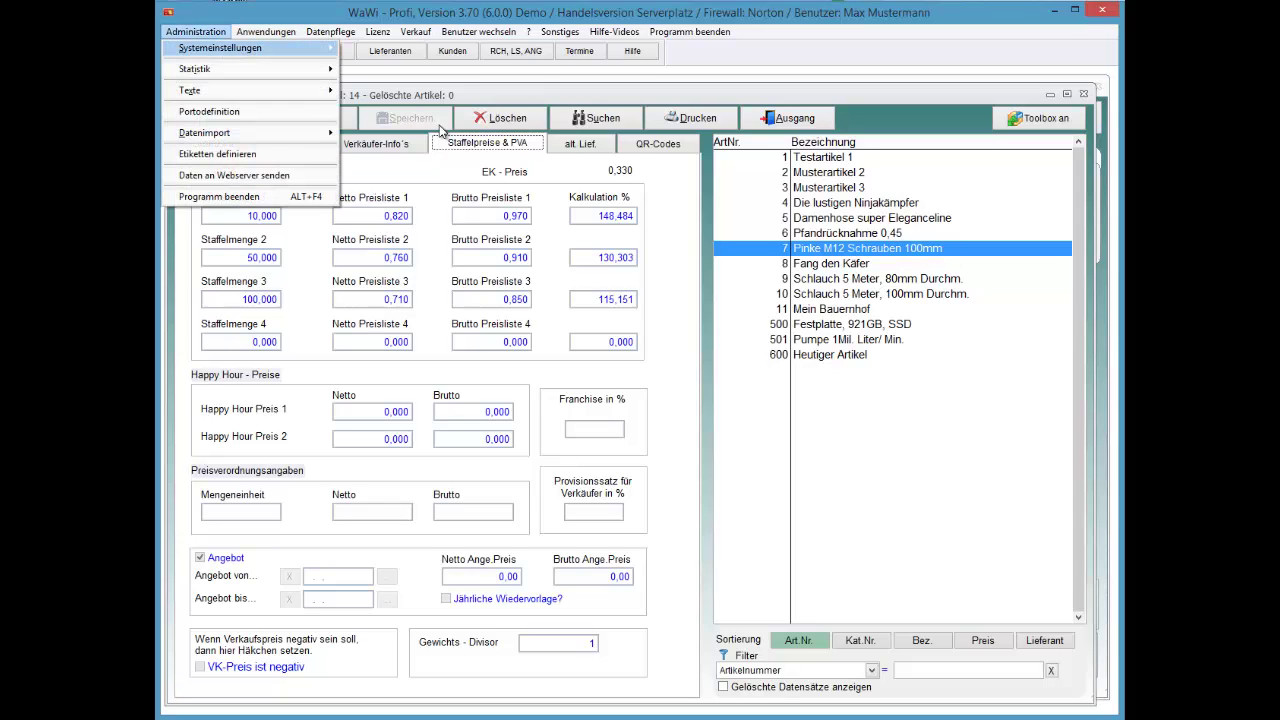
pyautogui.press('Right')
pyautogui.press('Return')
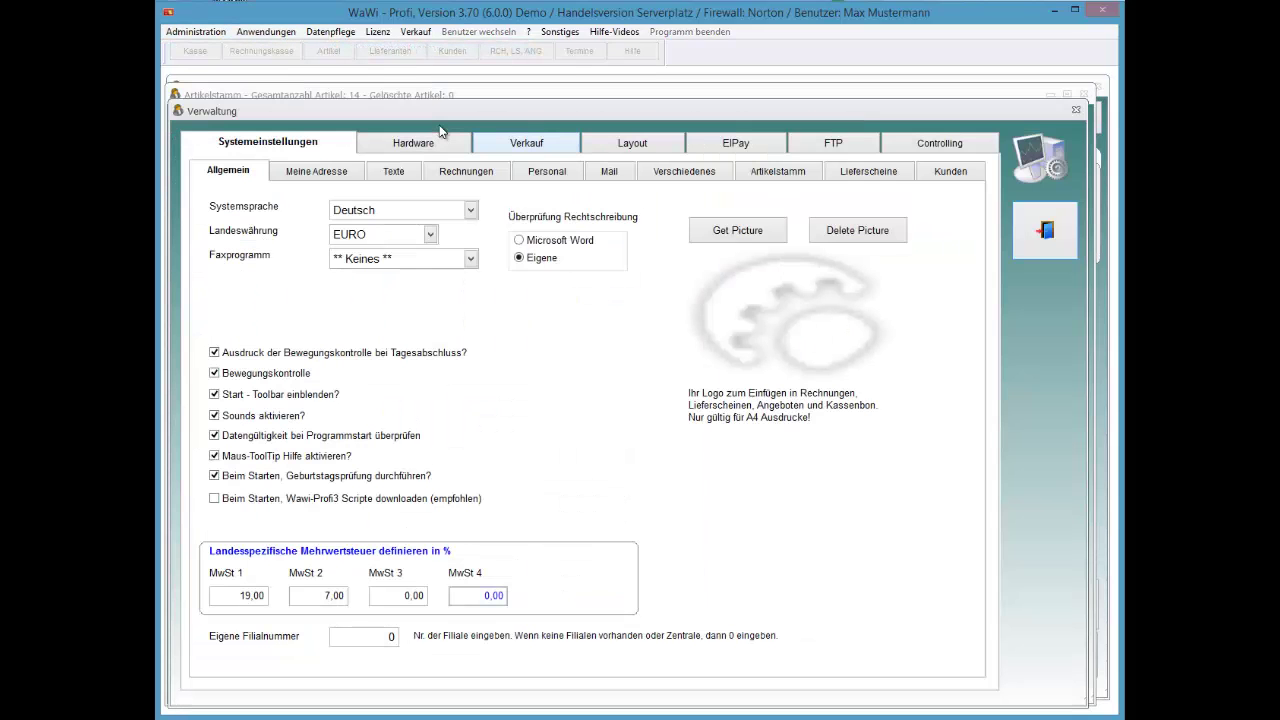
pyautogui.click(526, 142)
pyautogui.click(431, 192)
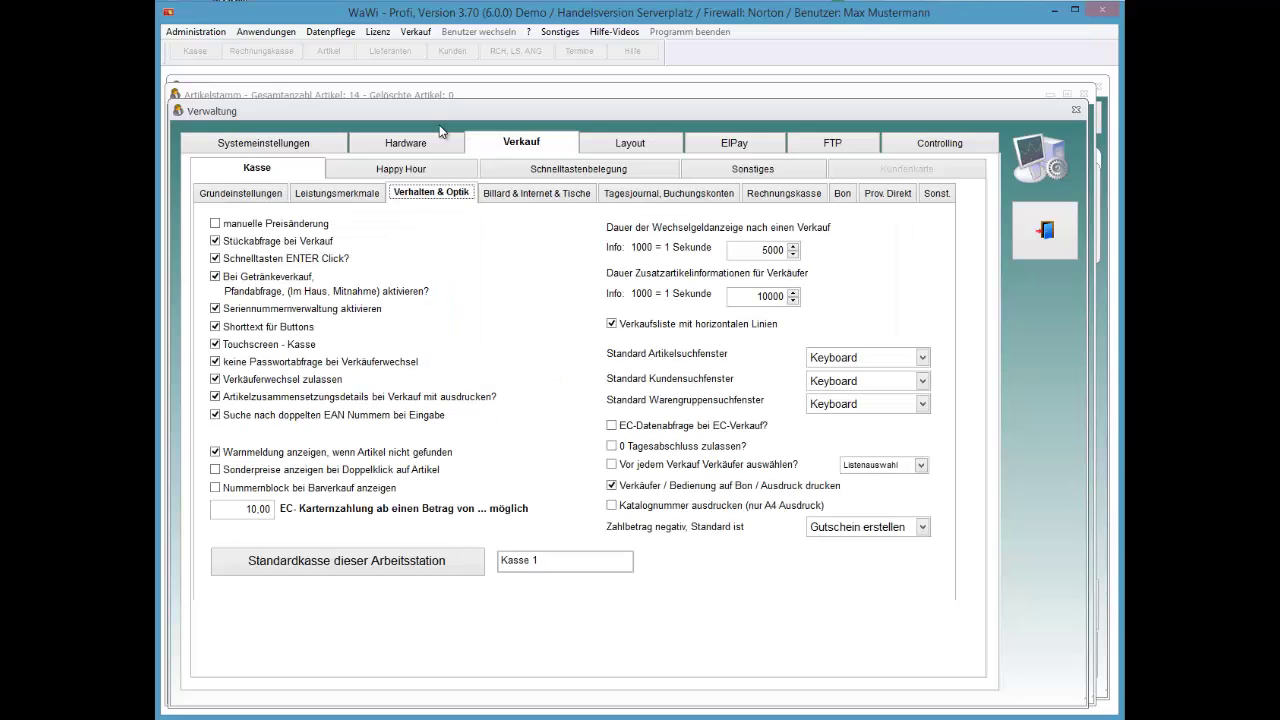
pyautogui.press('Tab')
pyautogui.press('Up')
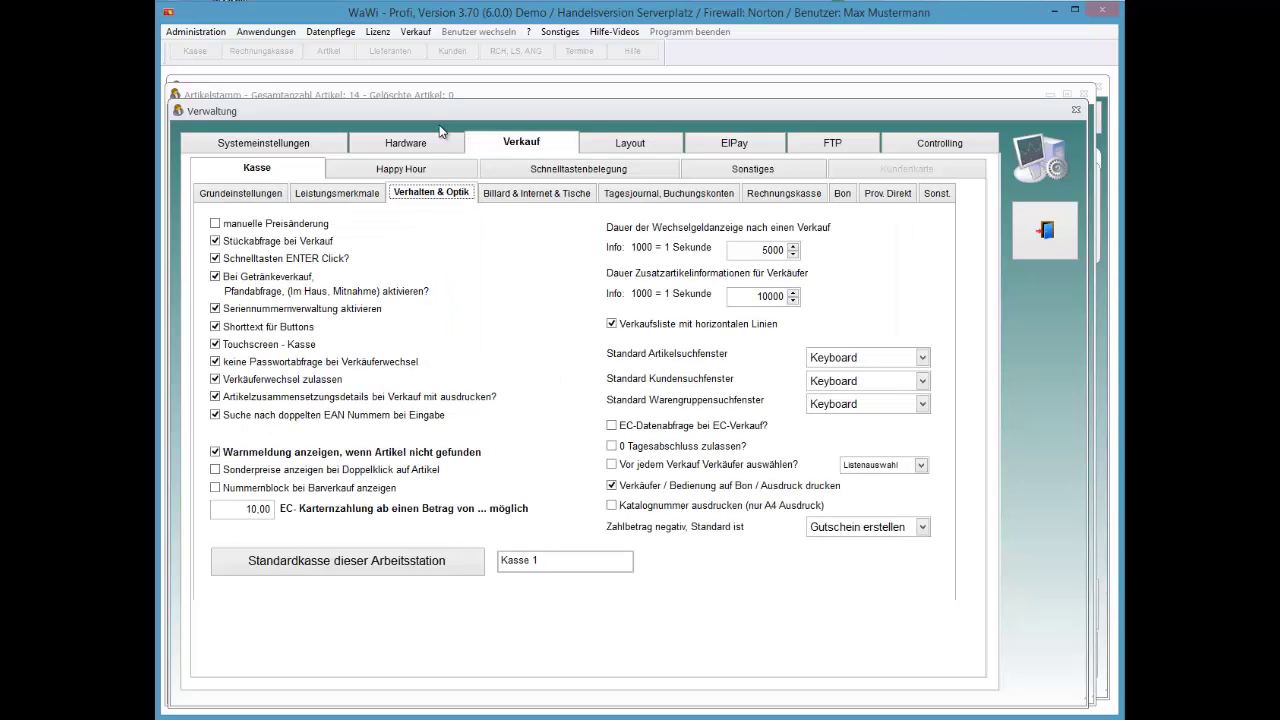
pyautogui.press('Down')
pyautogui.press('Up')
# Disable "Staffelpreise im Verkauf berücksichtigen" in the cash register's Leistungsmerkmale settings and close the system settings
pyautogui.press('Up')
pyautogui.press('Tab')
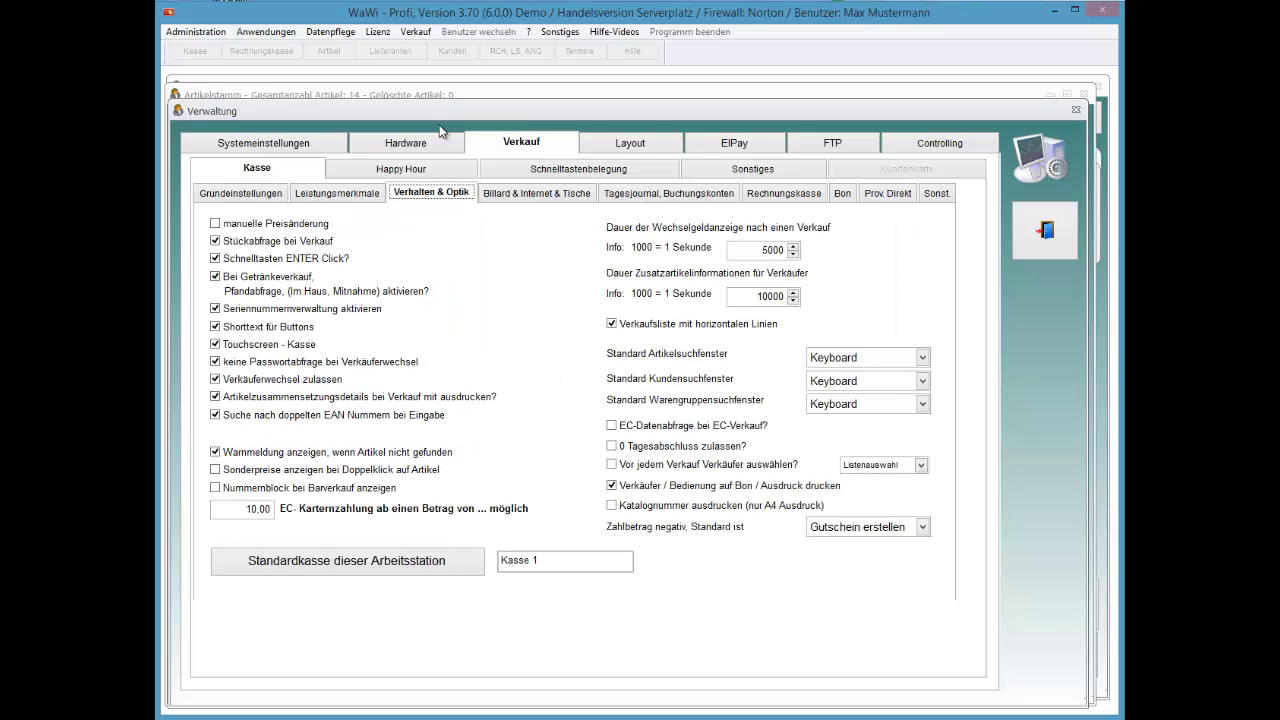
pyautogui.press('Left')
pyautogui.press('Tab')
pyautogui.press('Up')
pyautogui.press('Up')
pyautogui.press('Up')
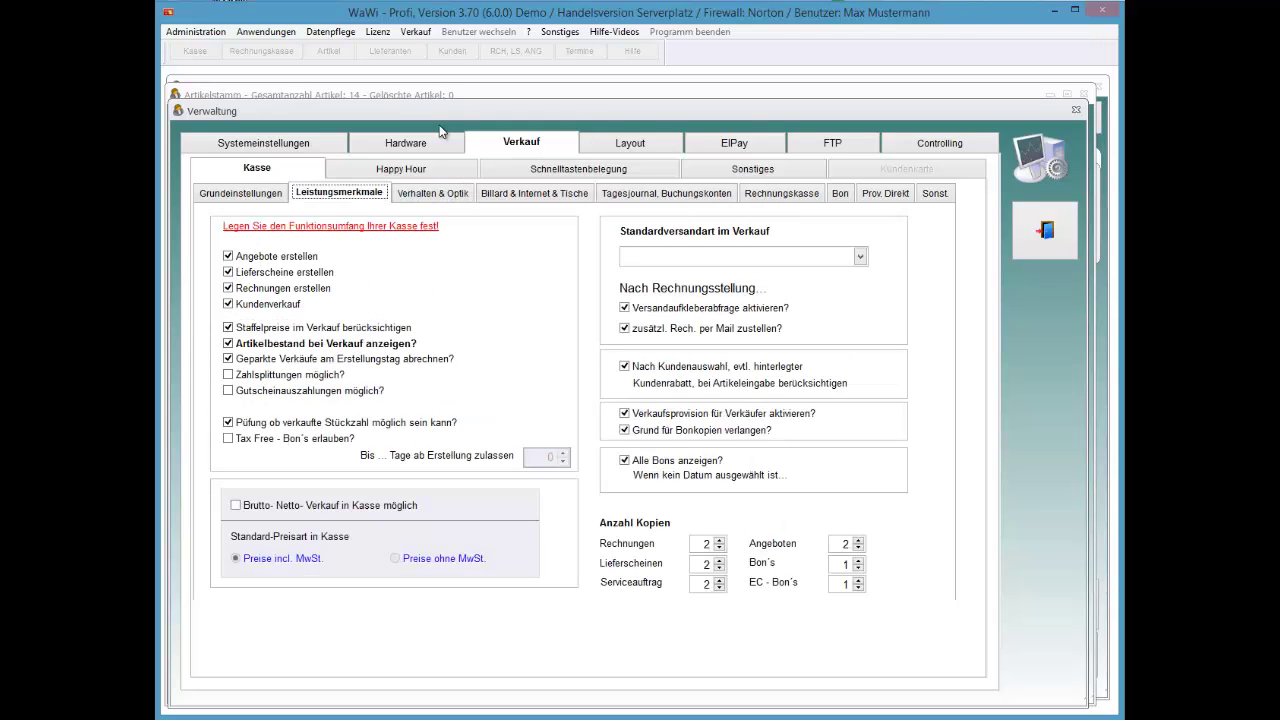
pyautogui.press('Up')
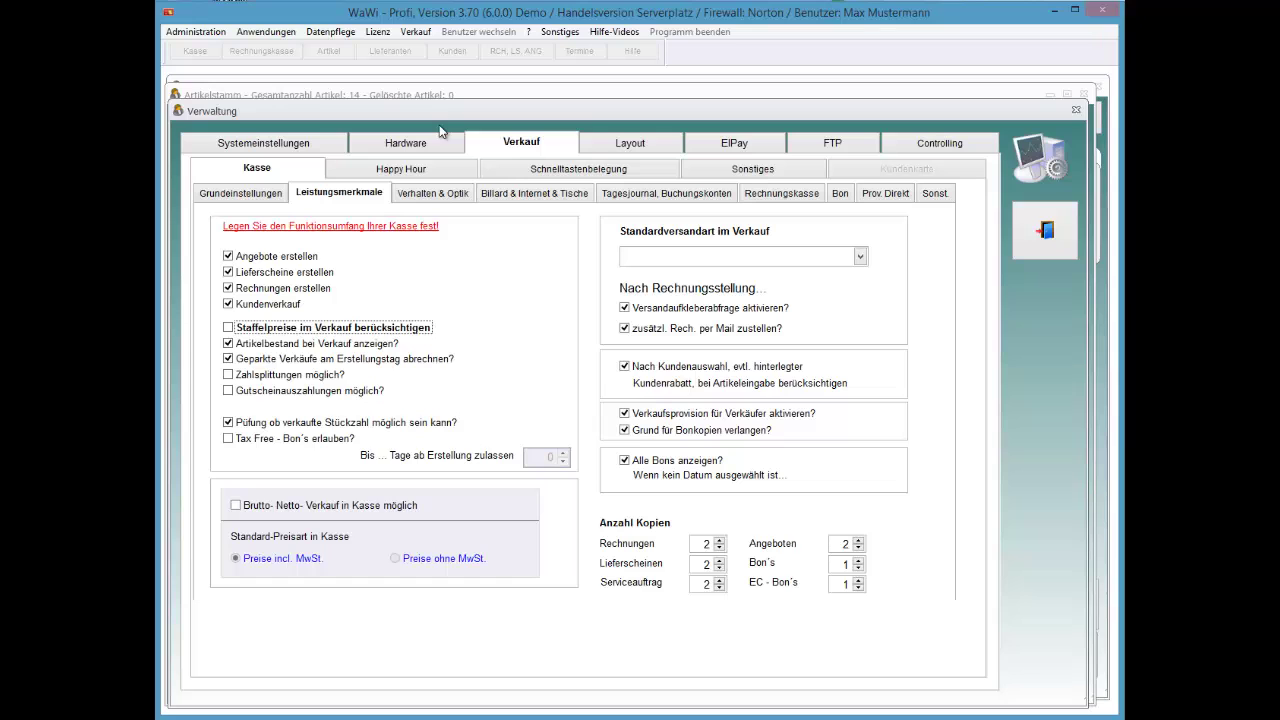
pyautogui.press('space')
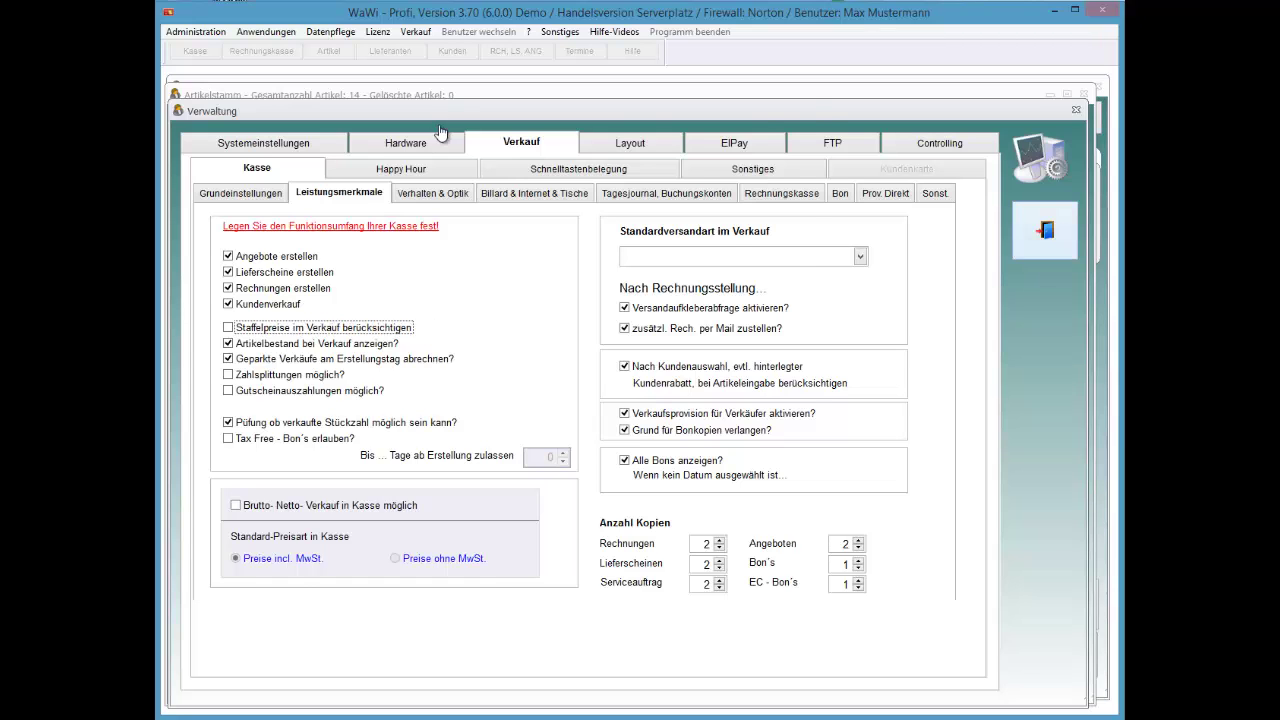
pyautogui.press('Escape')
pyautogui.press('Escape')
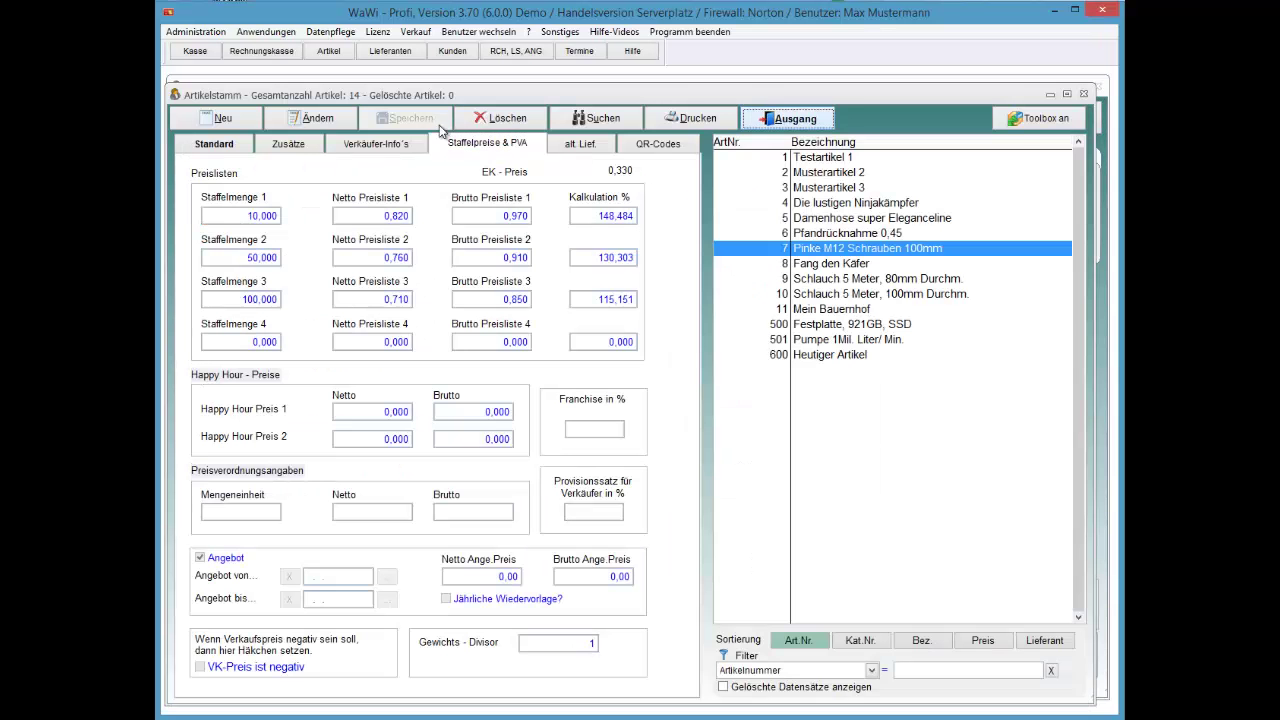
# Return to an empty sale in the cash register and assign the customer Autohaus Schraubenmeierhans to it
pyautogui.press('F3')
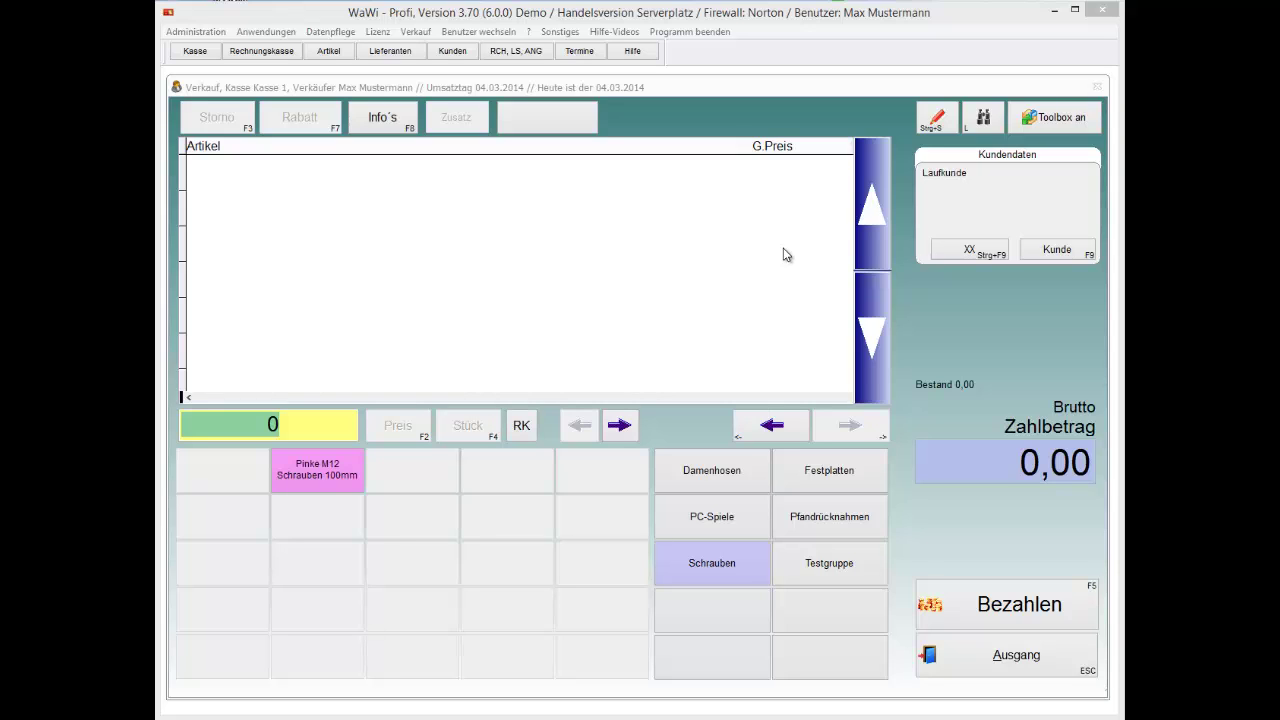
pyautogui.click(1055, 250)
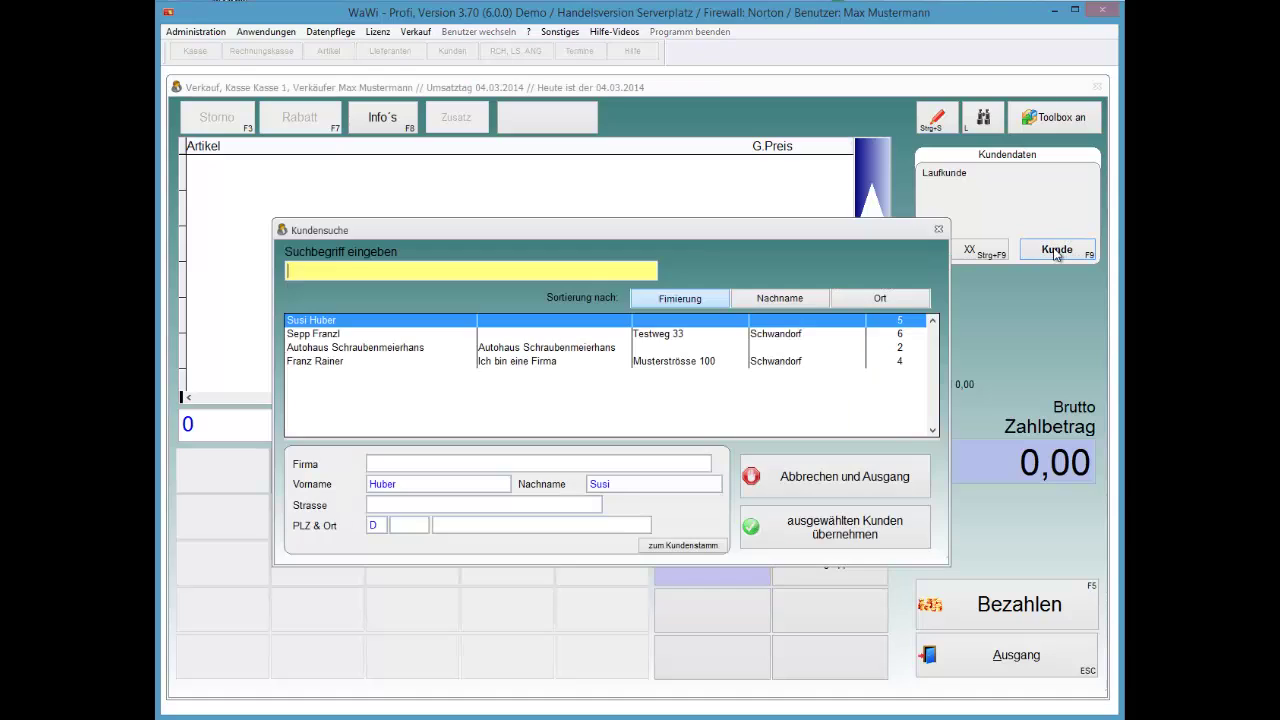
pyautogui.press('Down')
pyautogui.press('Down')
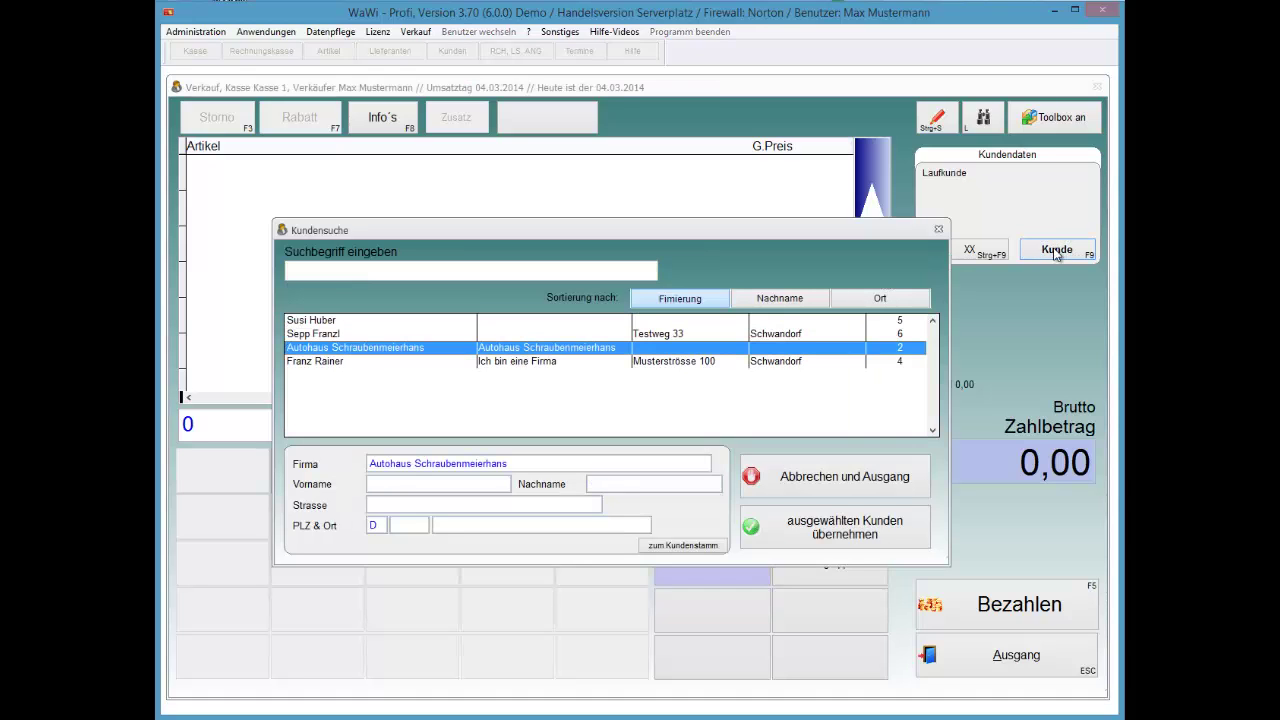
pyautogui.press('Return')
pyautogui.press('Return')
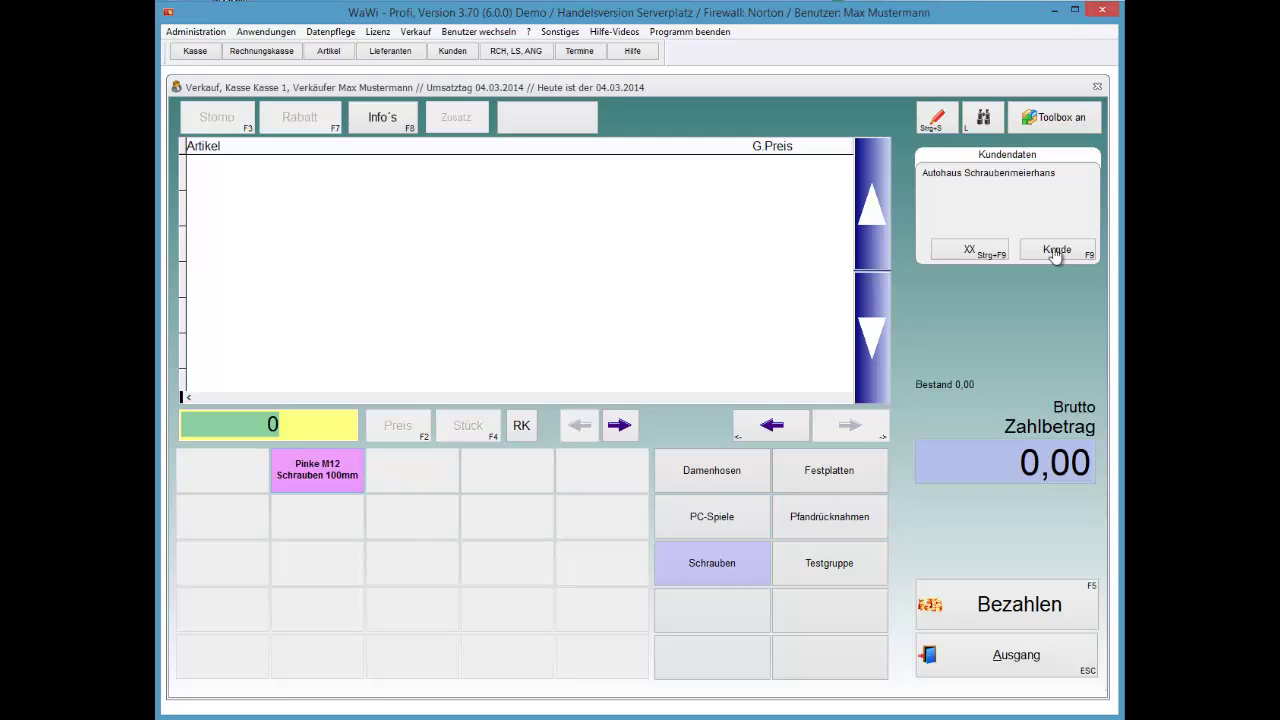
# Add 10 pieces of Pinke M12 Schrauben 100mm to the sale for Autohaus Schraubenmeierhans
pyautogui.press('Tab')
pyautogui.press('Return')
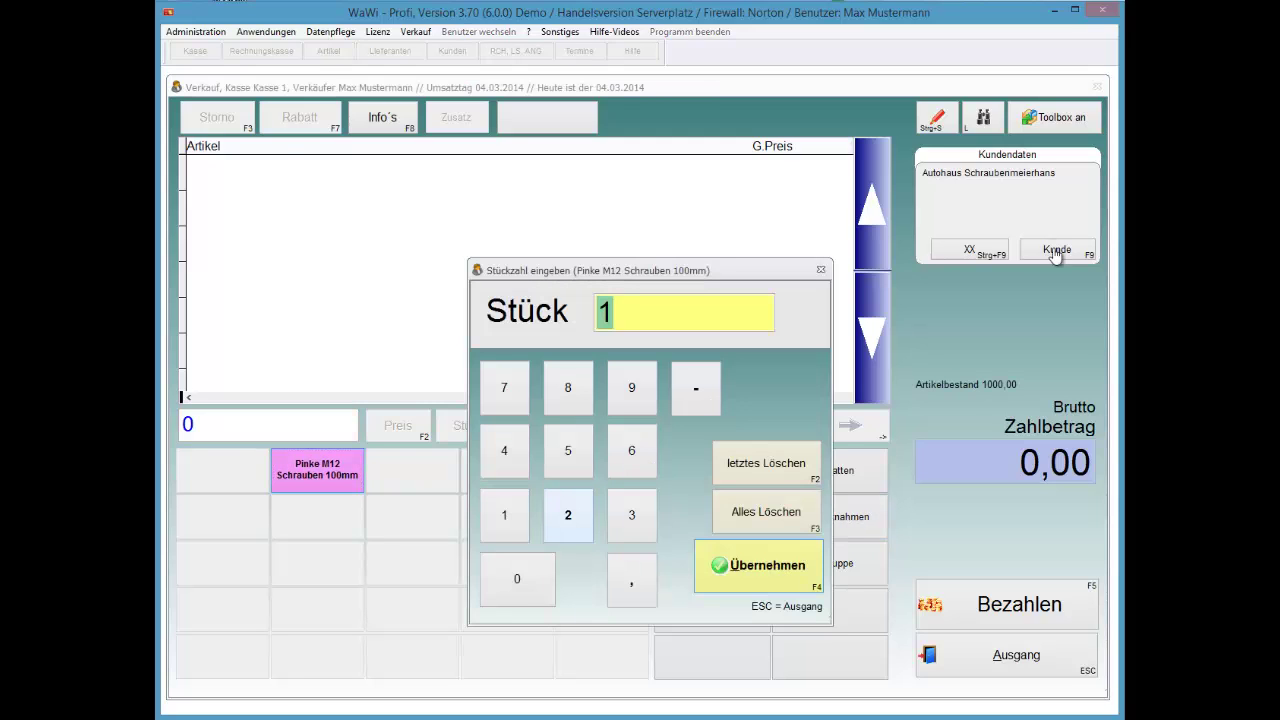
pyautogui.write('10')
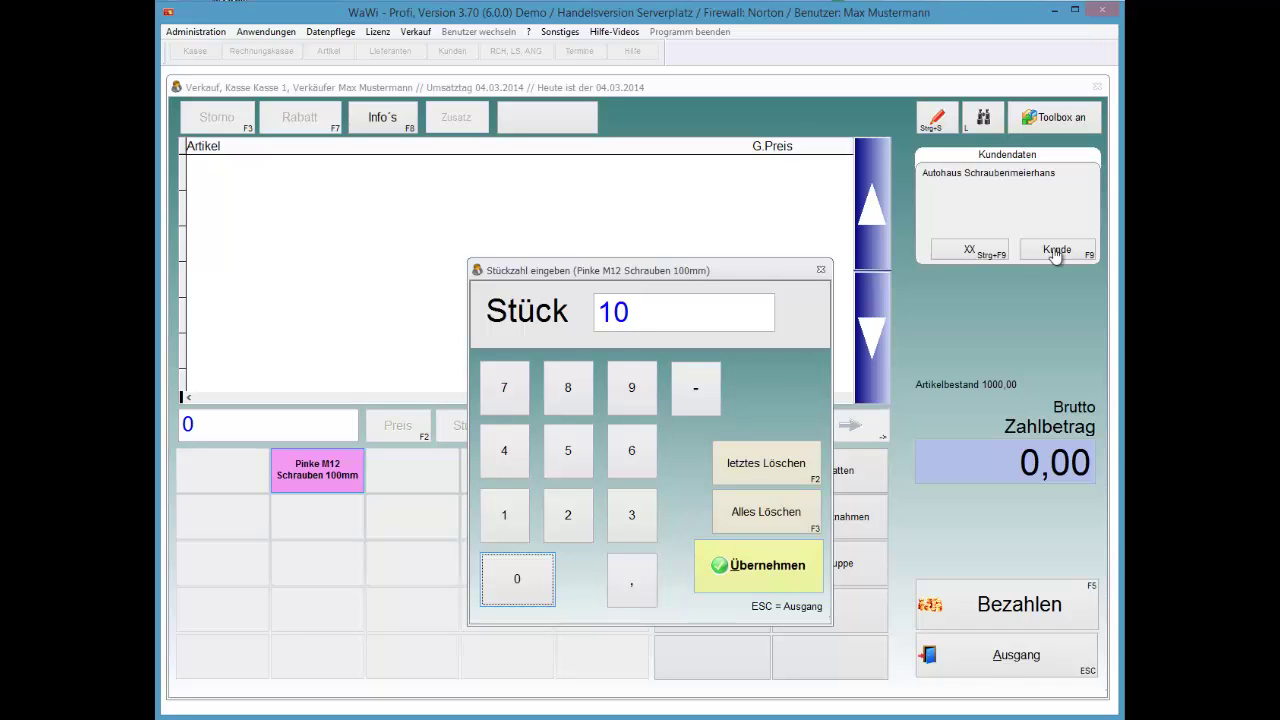
pyautogui.press('Return')
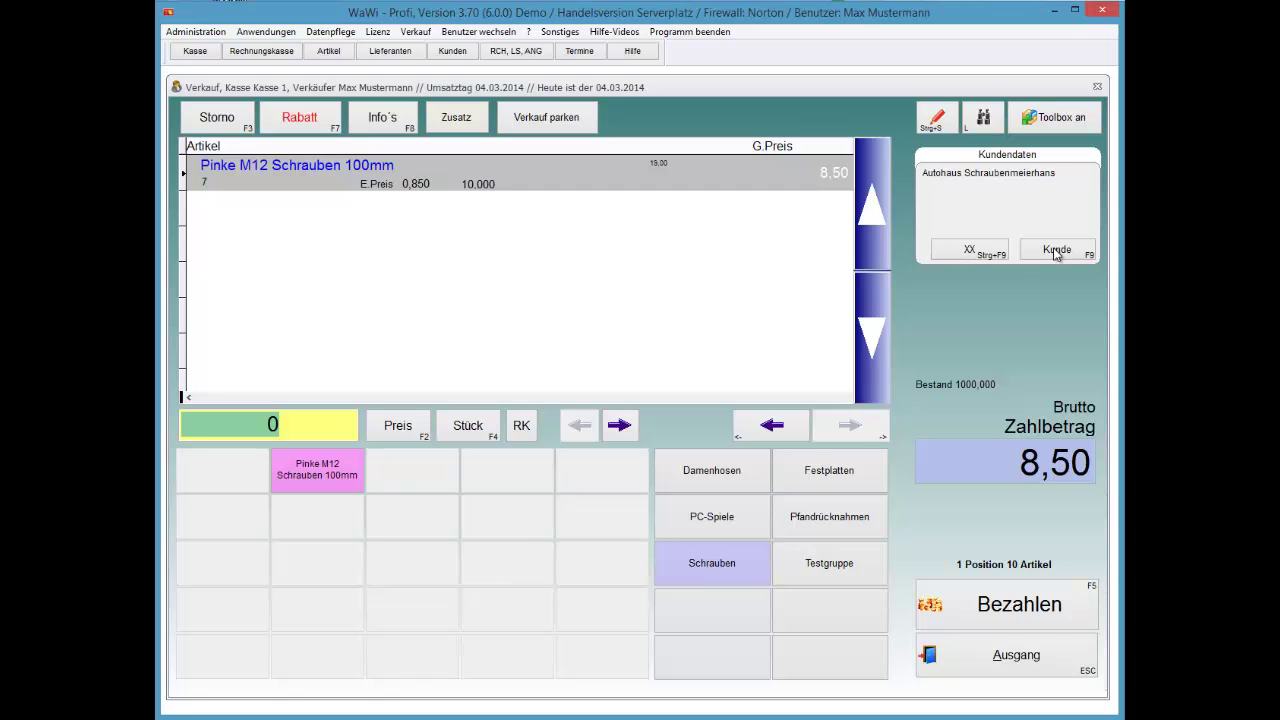
# Check the price list assigned in the sale customer's record and return to the sale
pyautogui.click(1055, 251)
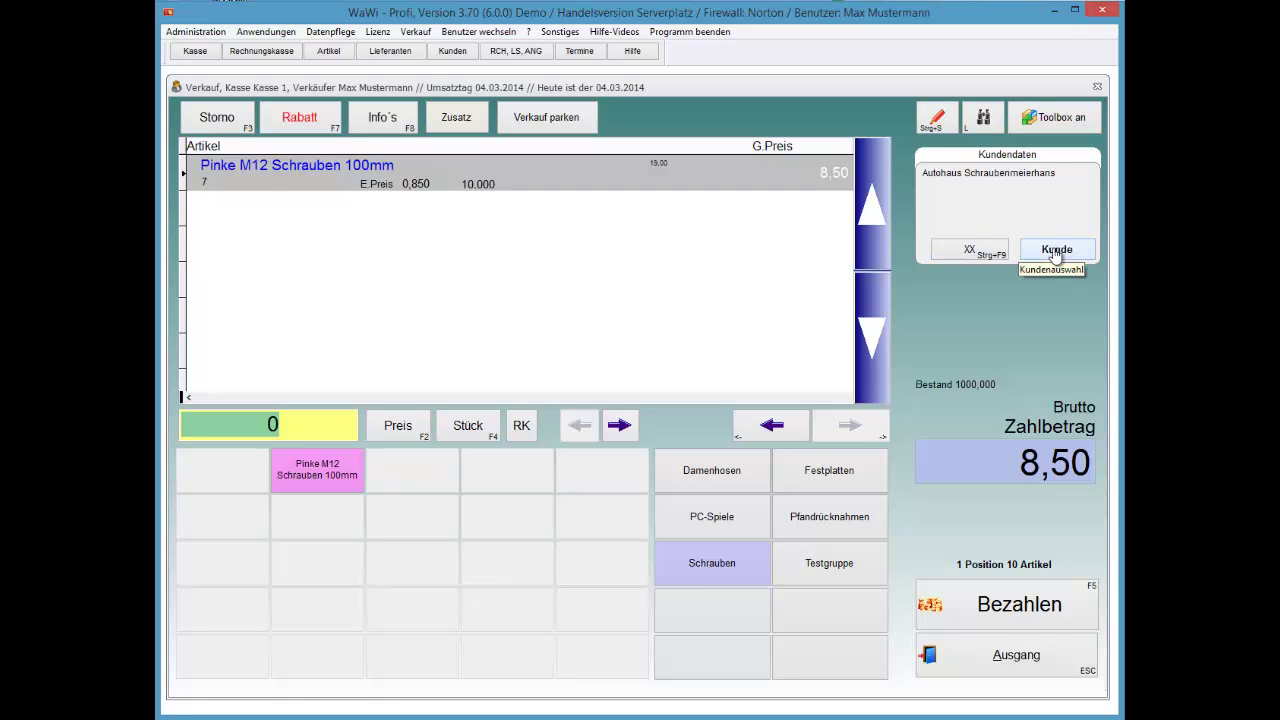
pyautogui.press('Return')
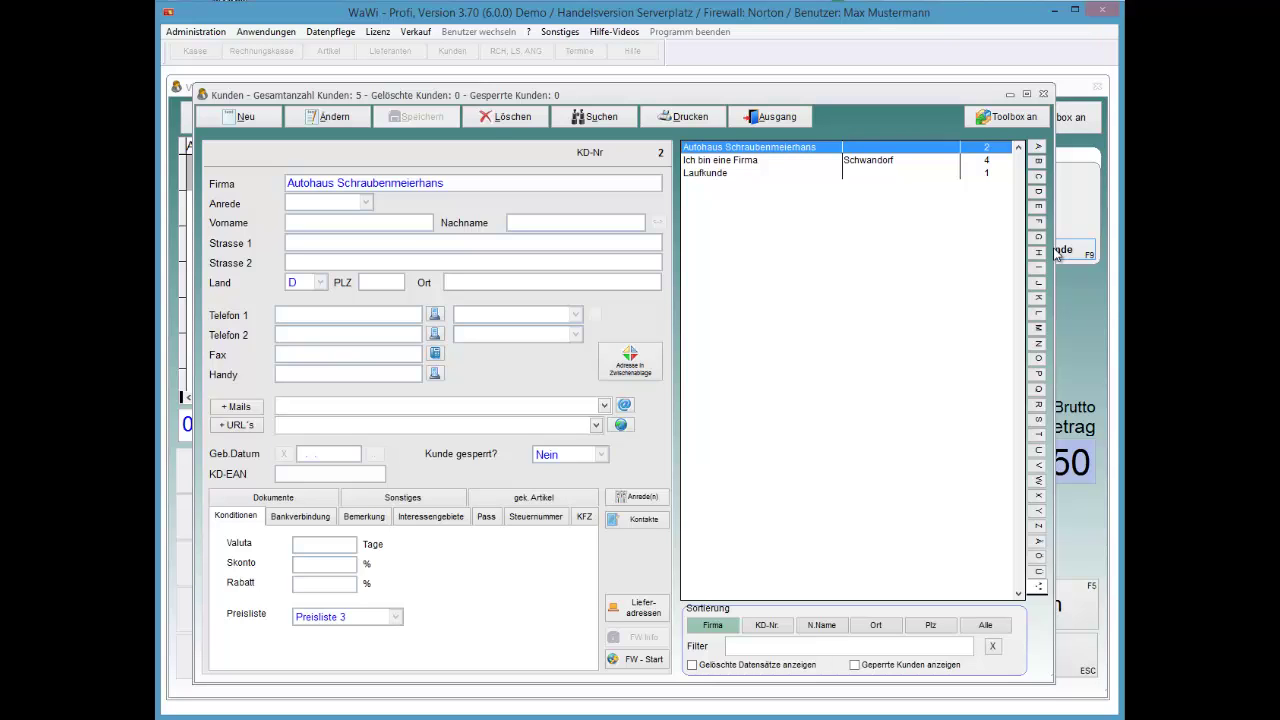
pyautogui.press('Escape')
pyautogui.press('Return')
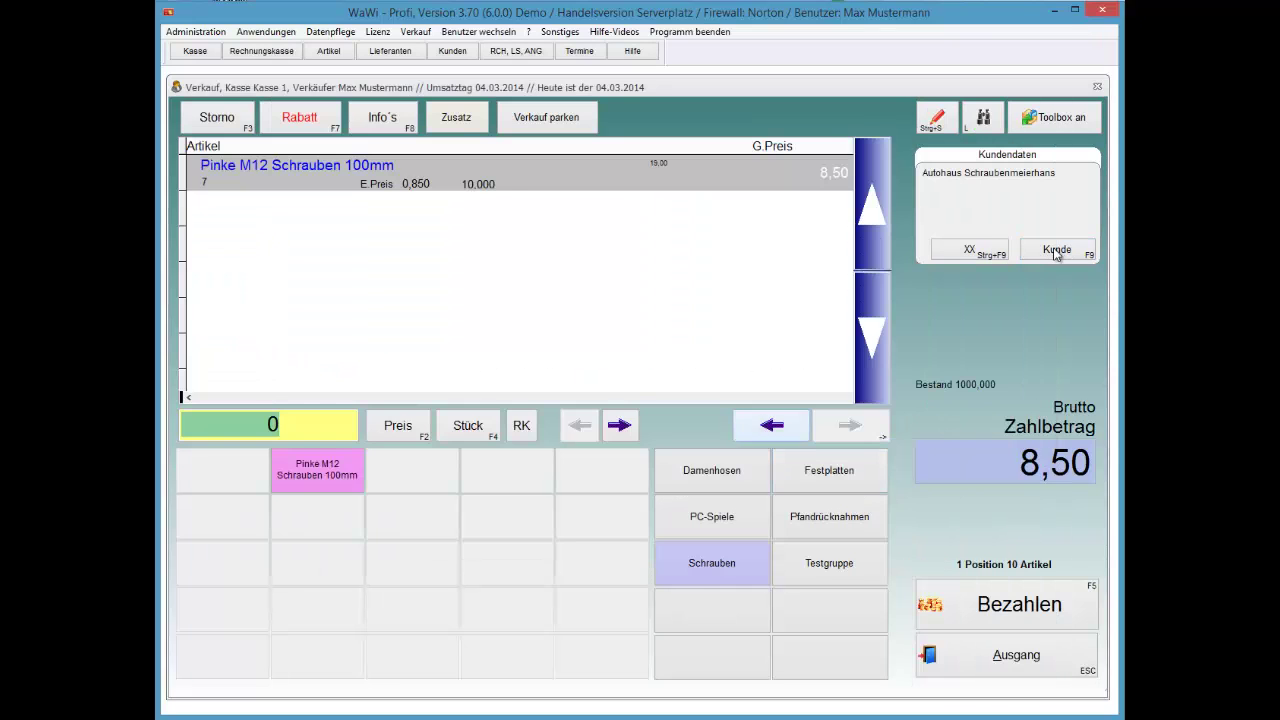
# View the price information and the article master record of Pinke M12 Schrauben 100mm from the sale
pyautogui.press('F8')
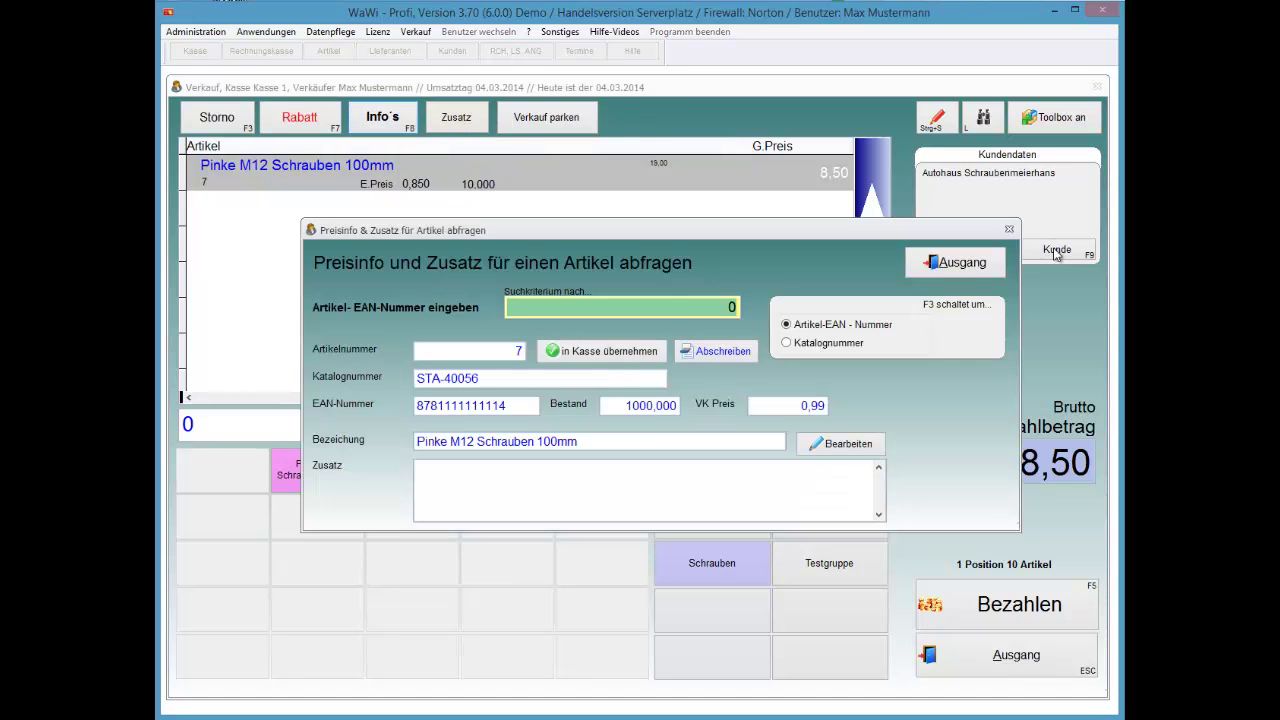
pyautogui.hotkey('alt', 'b')
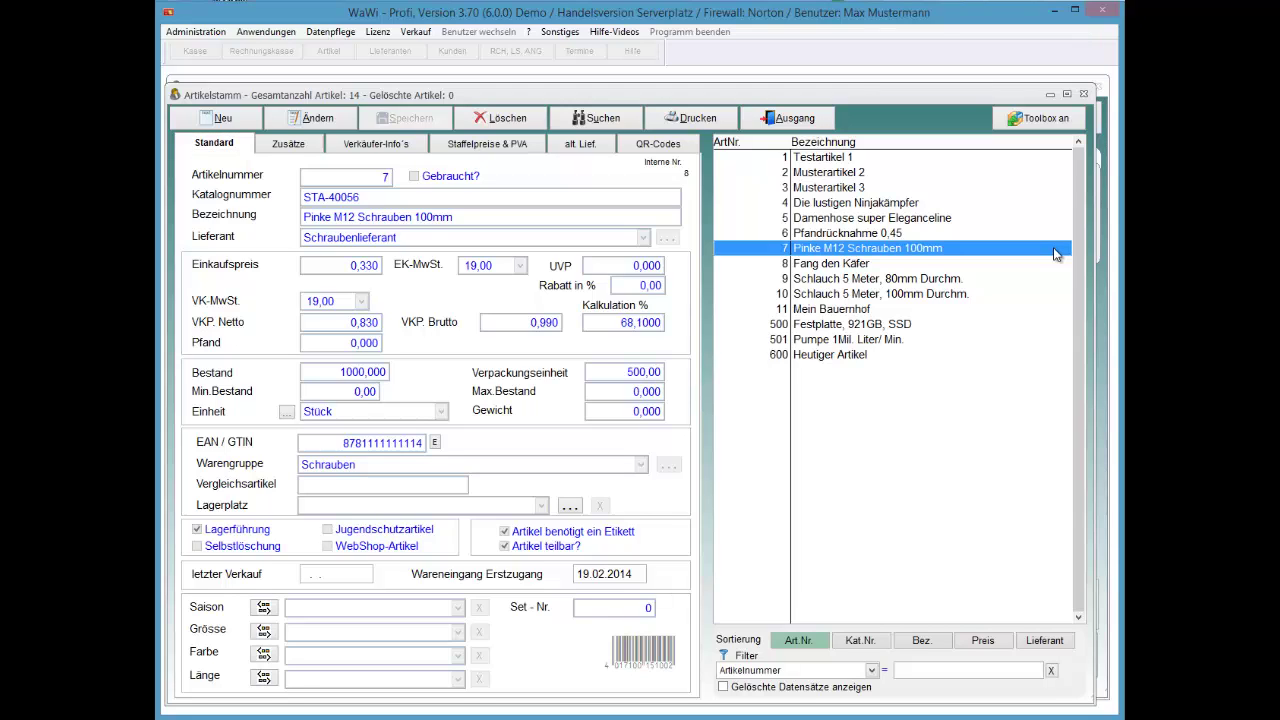
pyautogui.hotkey('ctrl', 'Tab')
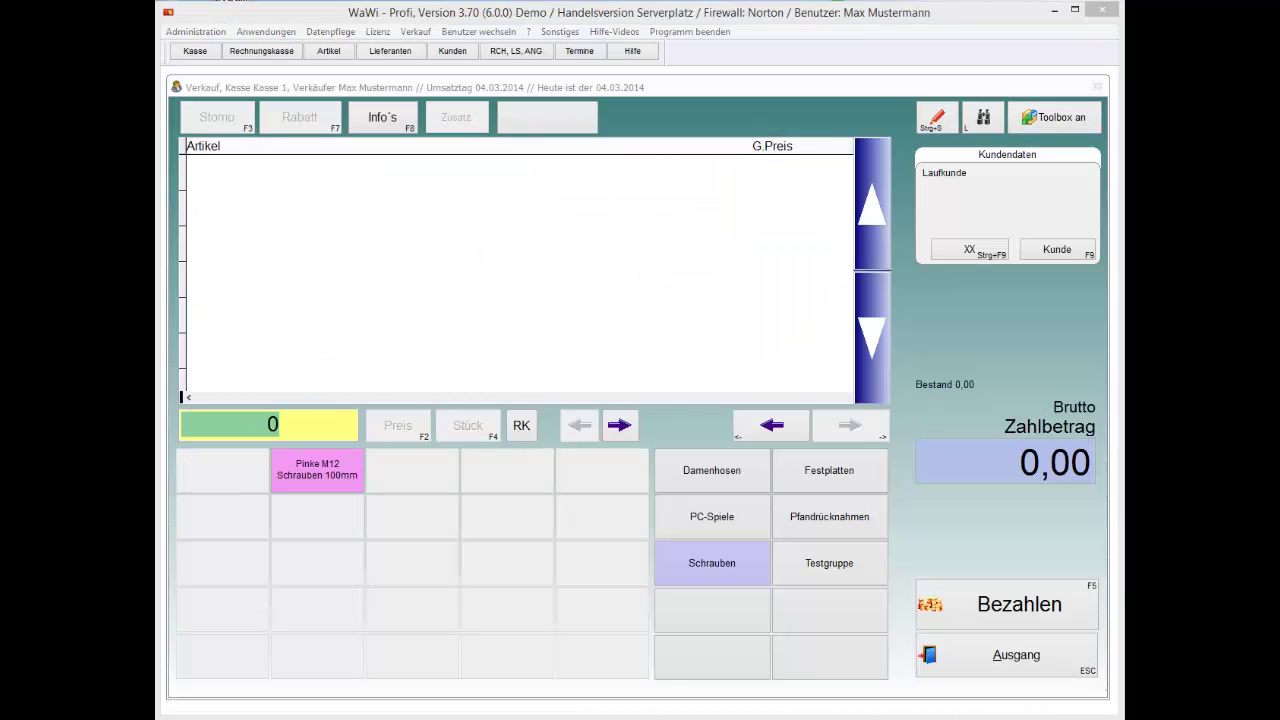
# Check in the system settings that the cash register's sales features take scale prices into account, and return to the sale
pyautogui.click(196, 31)
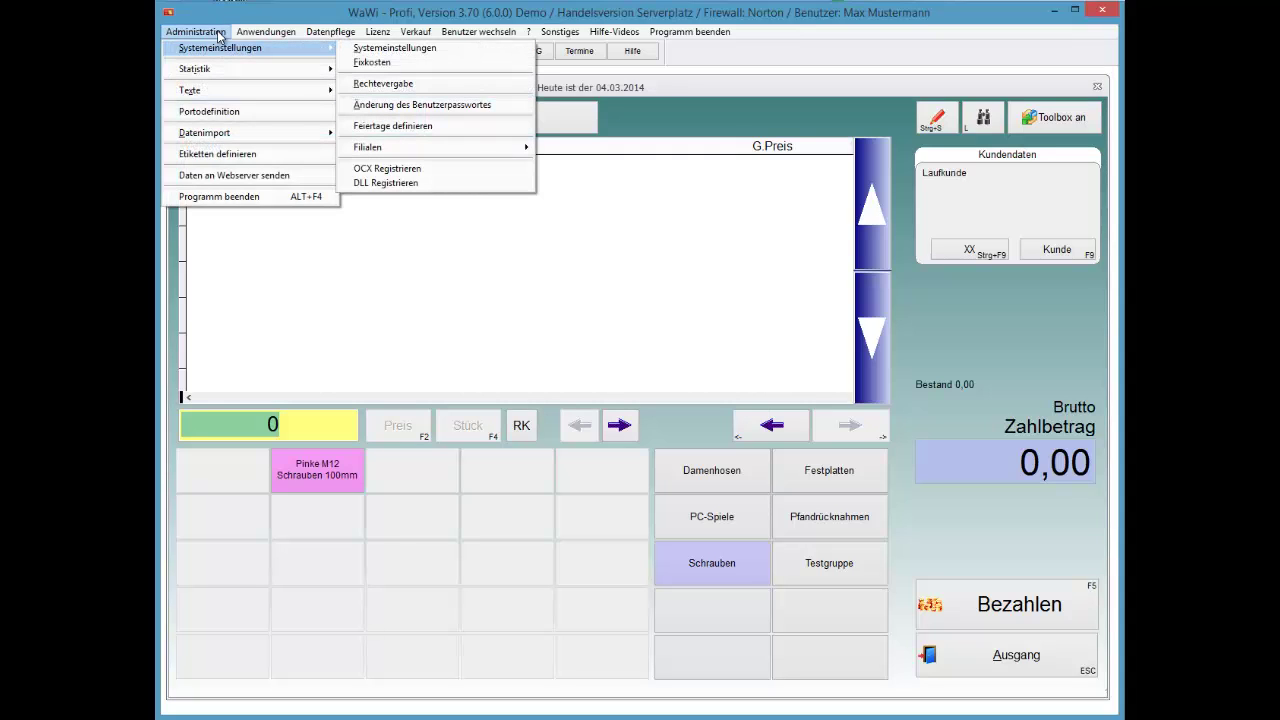
pyautogui.press('Right')
pyautogui.press('Return')
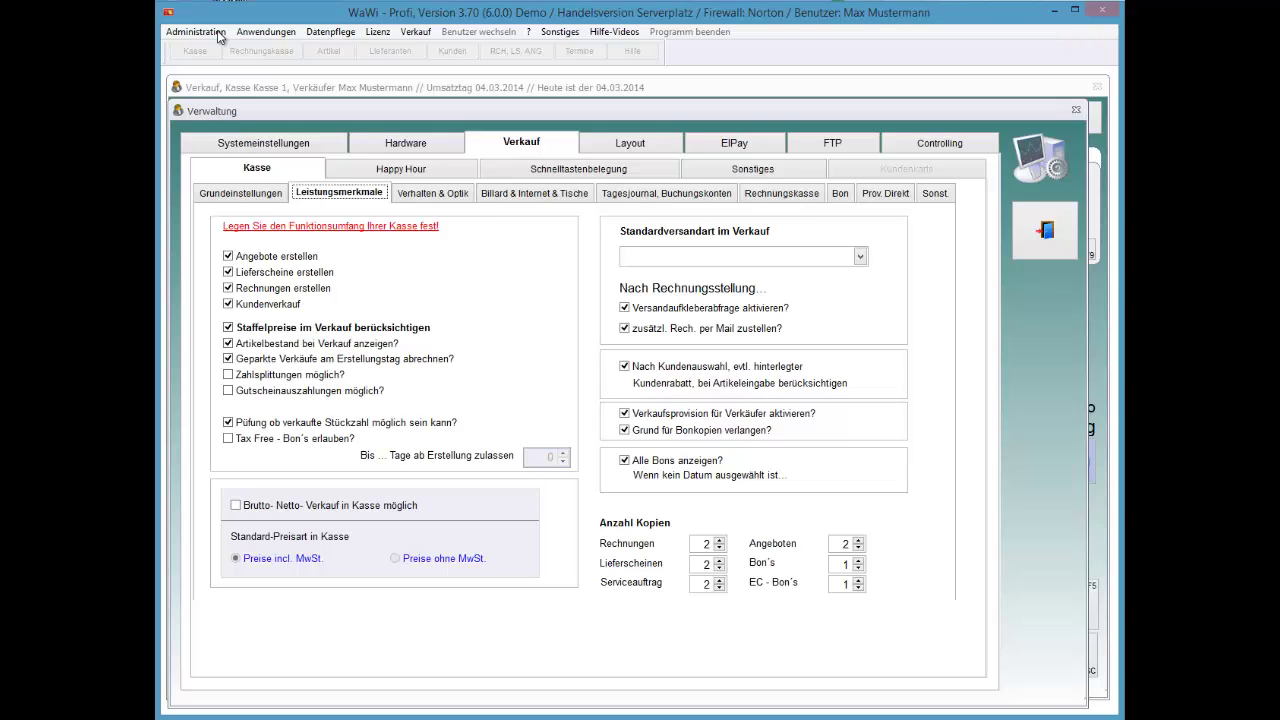
pyautogui.press('Escape')
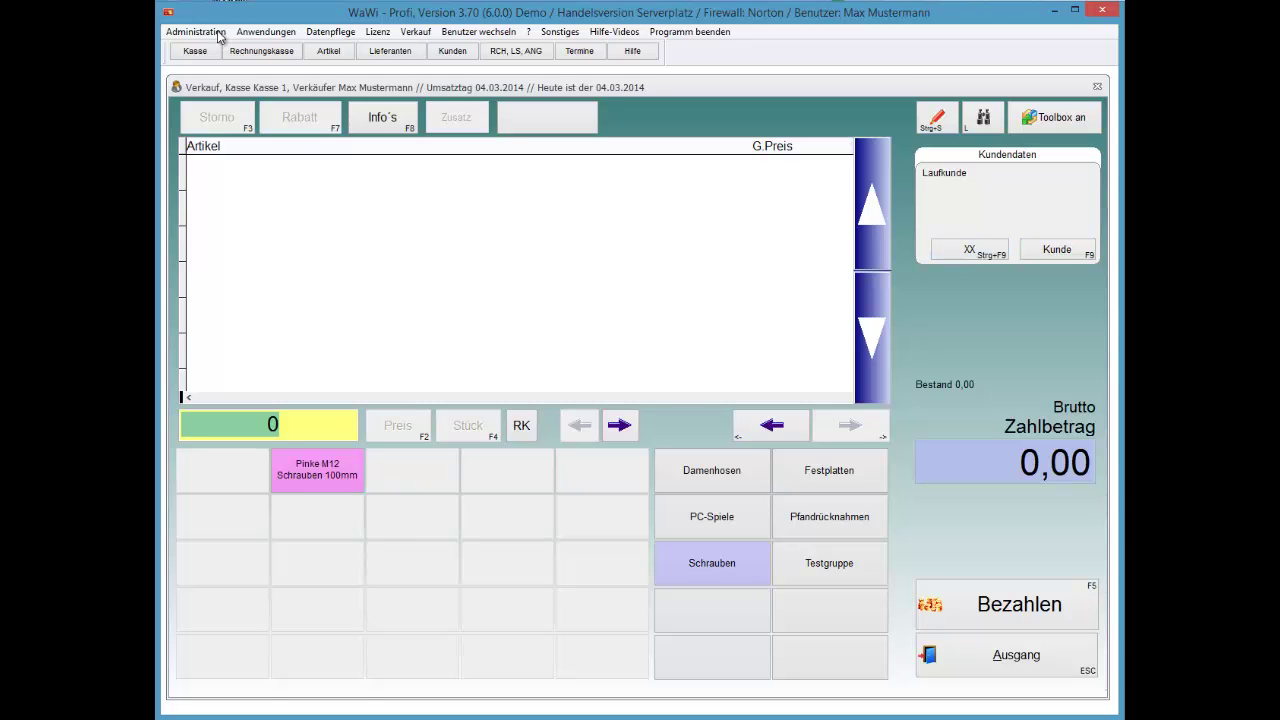
# Assign the customer Ich bin eine Firma to the sale and check the price list in its customer record
pyautogui.press('F9')
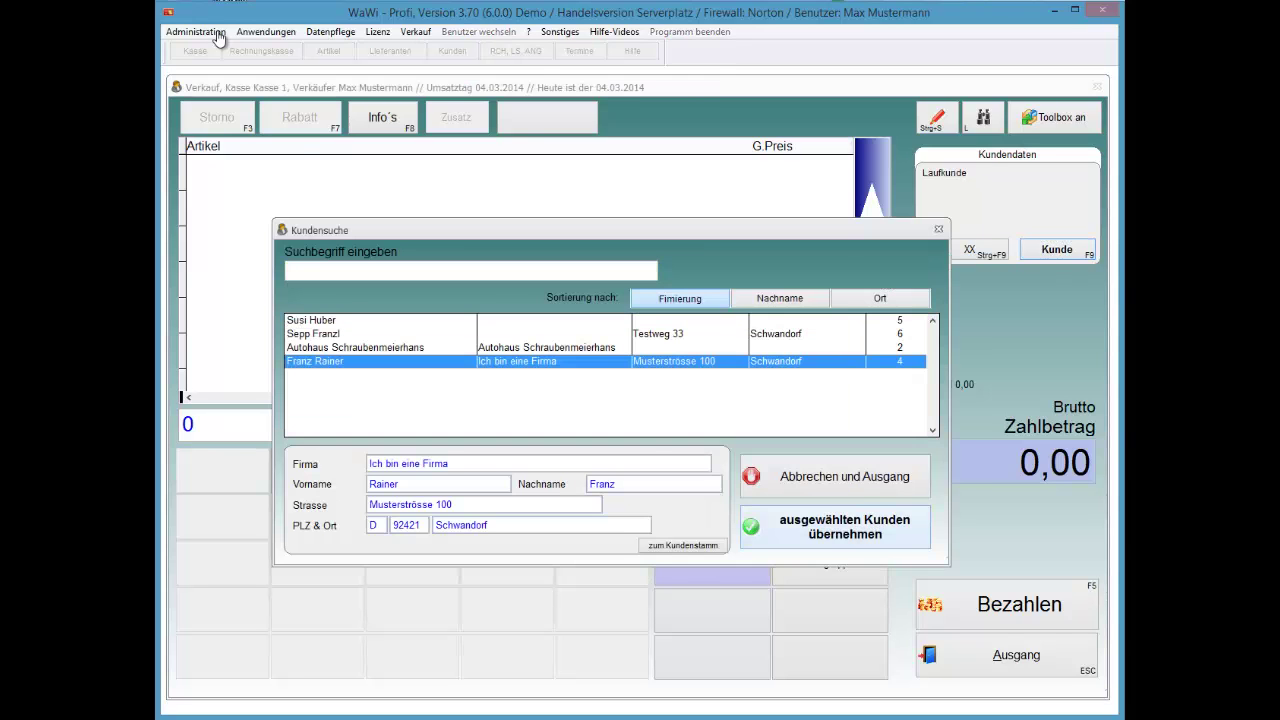
pyautogui.press('Return')
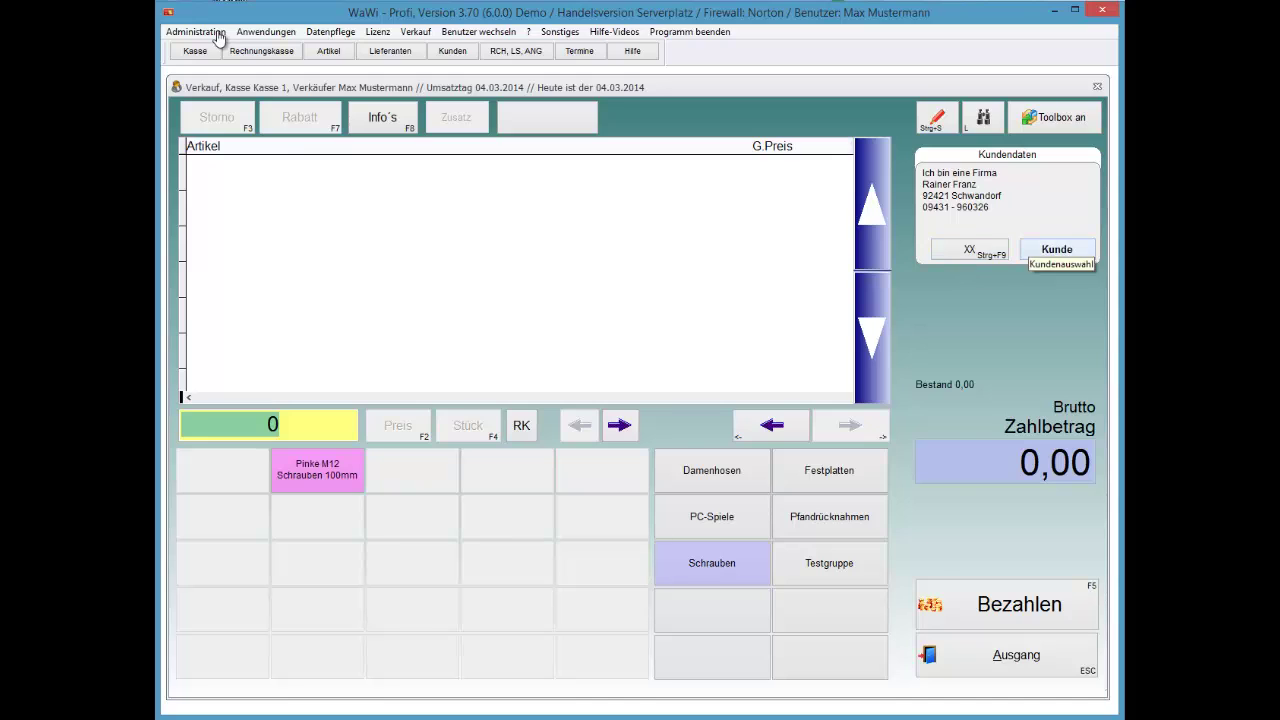
pyautogui.click(1056, 249)
pyautogui.click(681, 546)
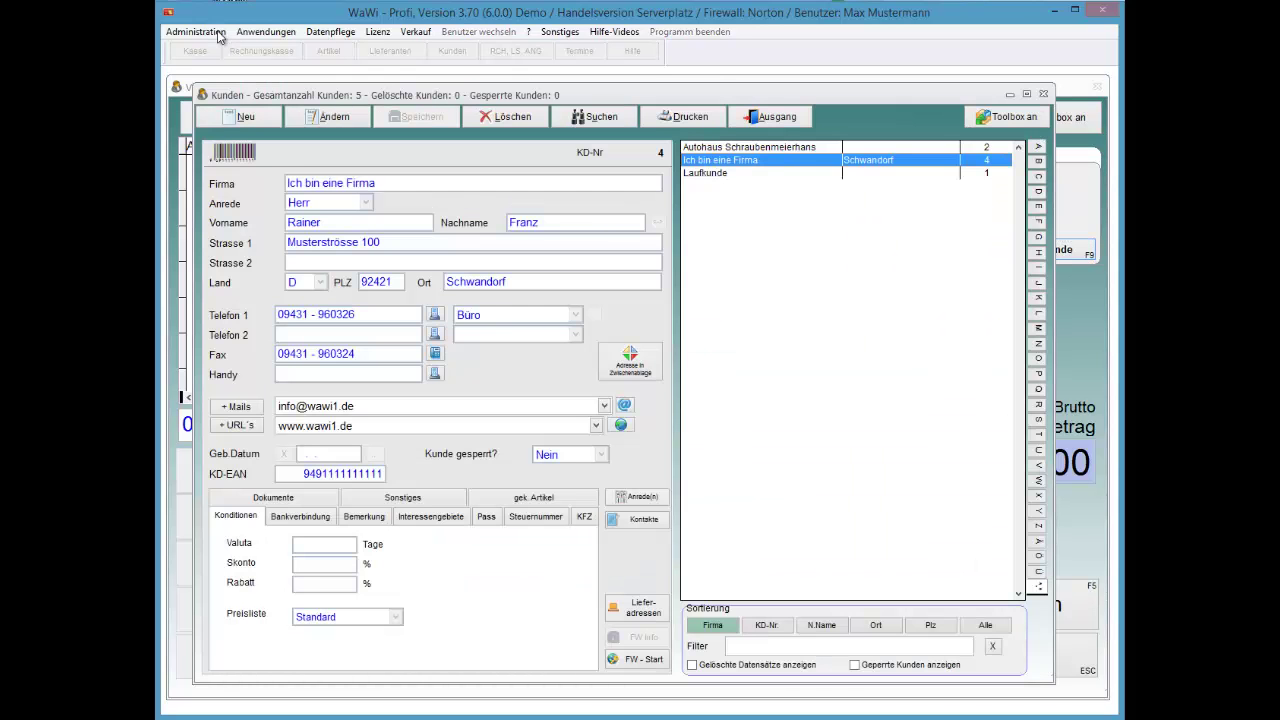
pyautogui.press('Escape')
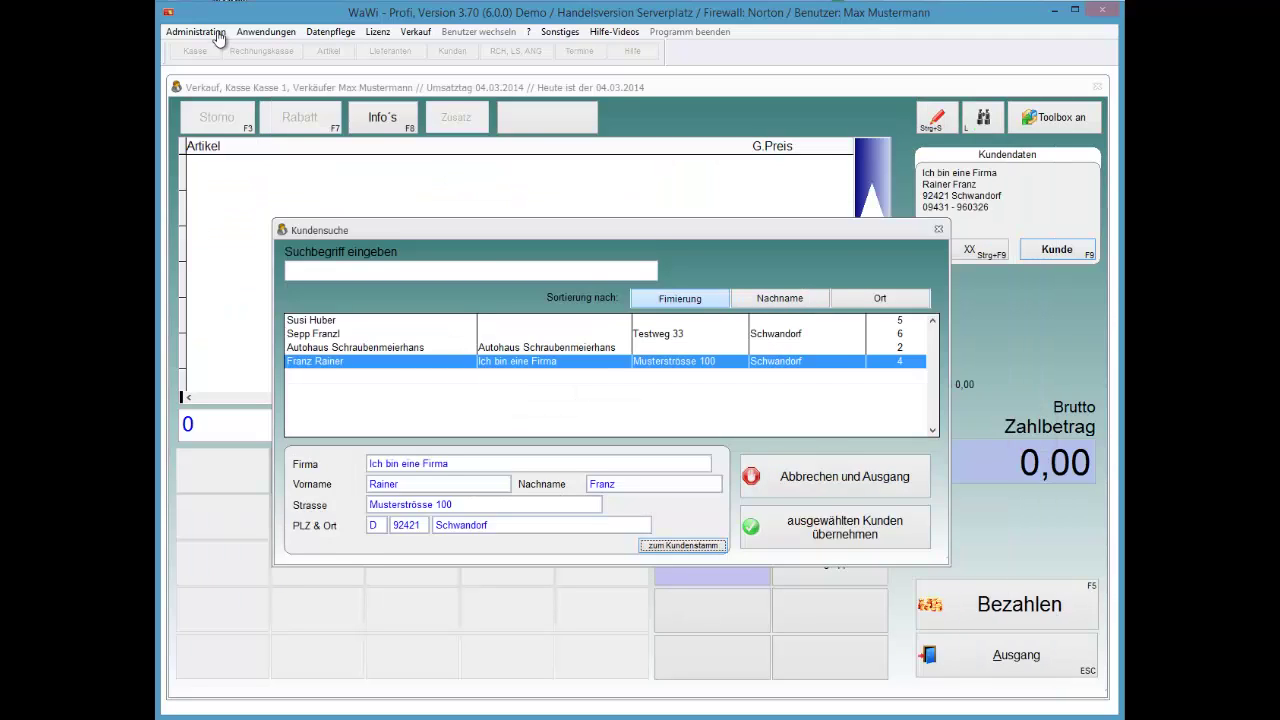
pyautogui.click(834, 527)
# Add 60 pieces of Pinke M12 Schrauben 100mm to the sale for Ich bin eine Firma
pyautogui.click(317, 470)
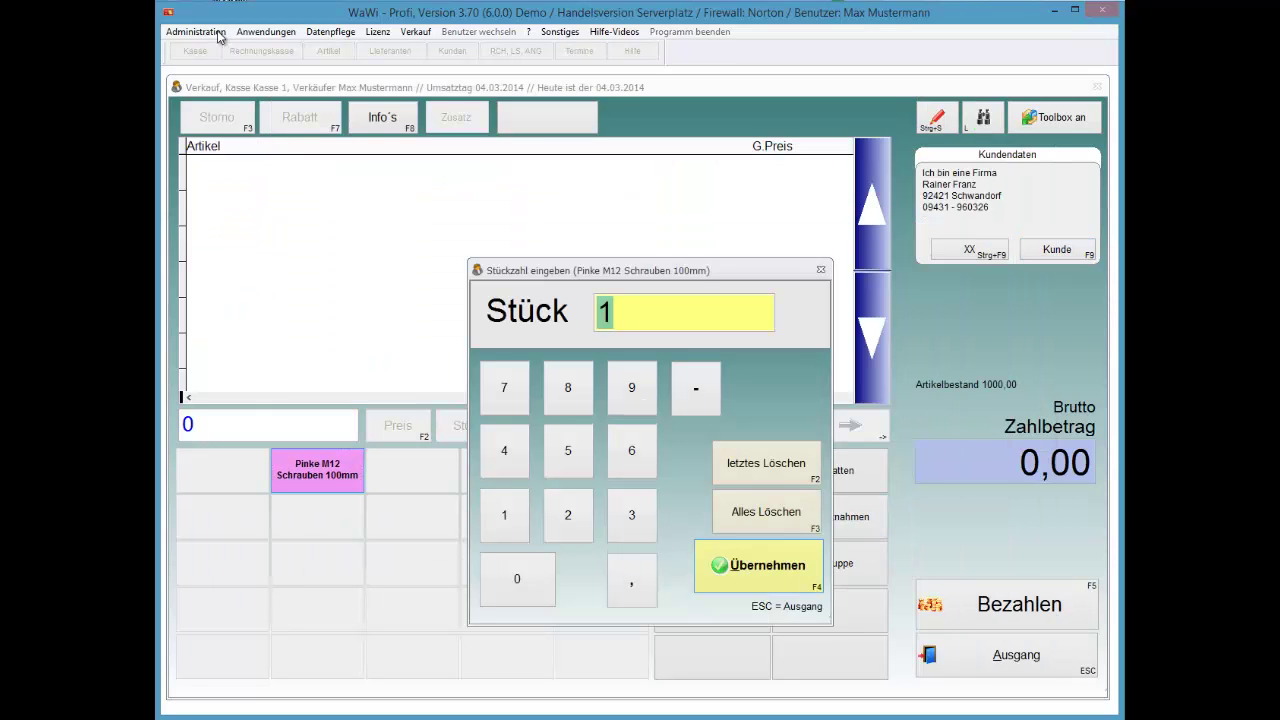
pyautogui.write('60')
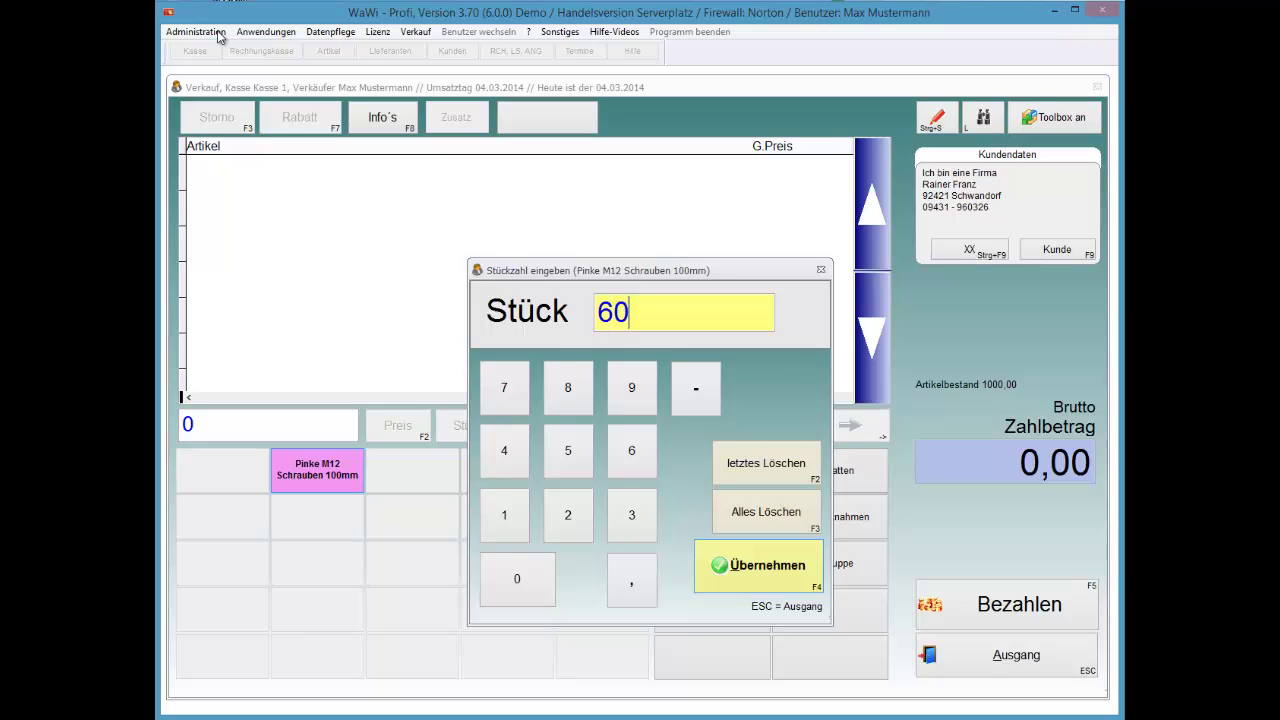
pyautogui.press('Return')
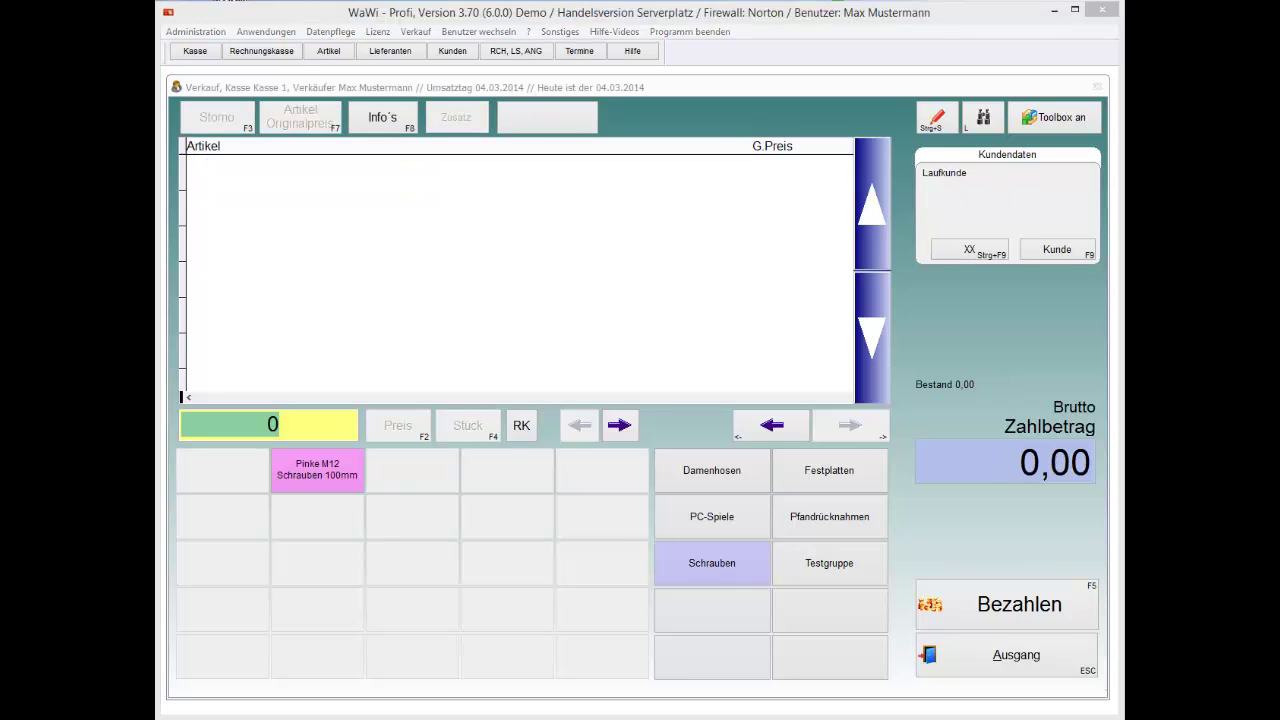
# Assign the customer Autohaus Schraubenmeierhans to a new, empty sale
pyautogui.click(1054, 256)
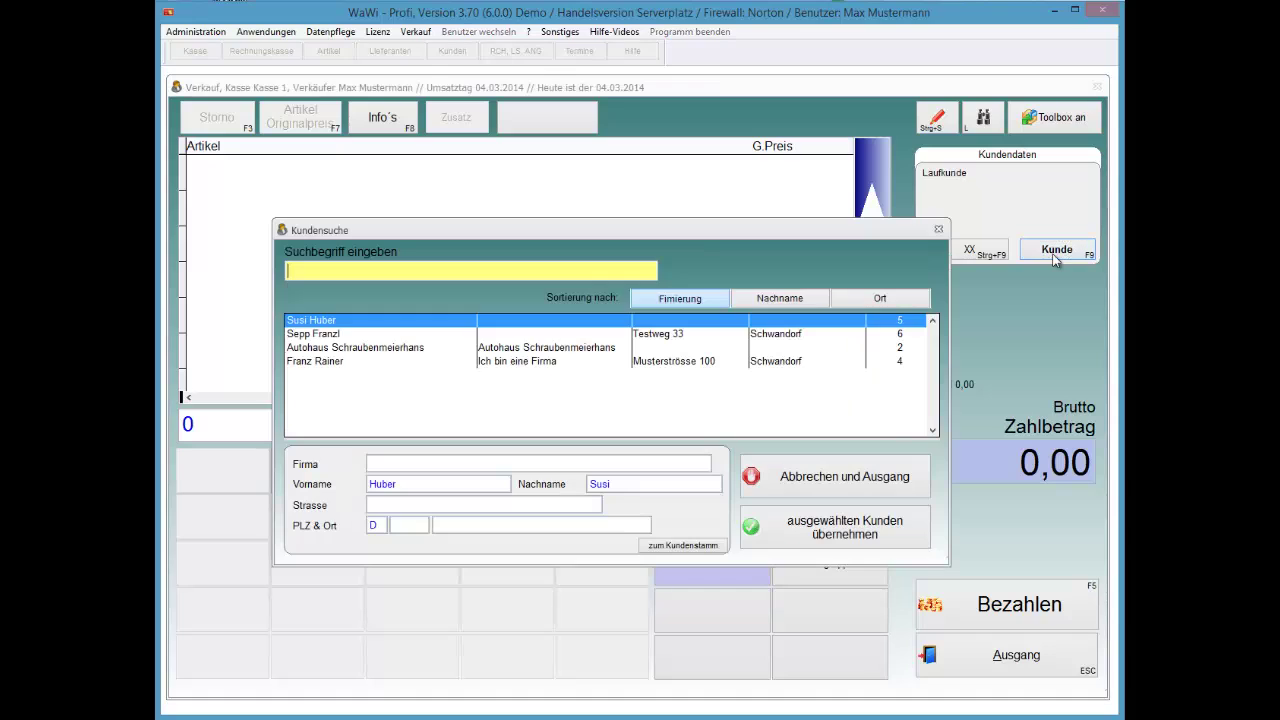
pyautogui.press('Down')
pyautogui.press('Down')
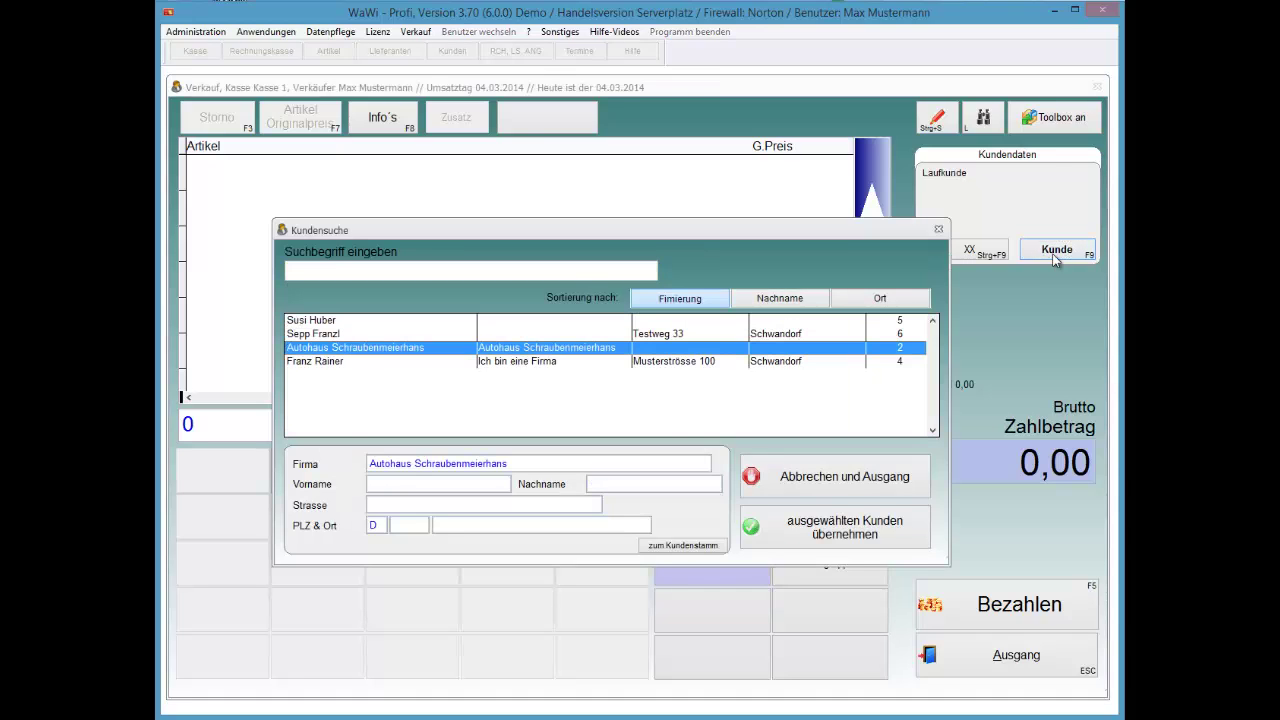
pyautogui.press('Return')
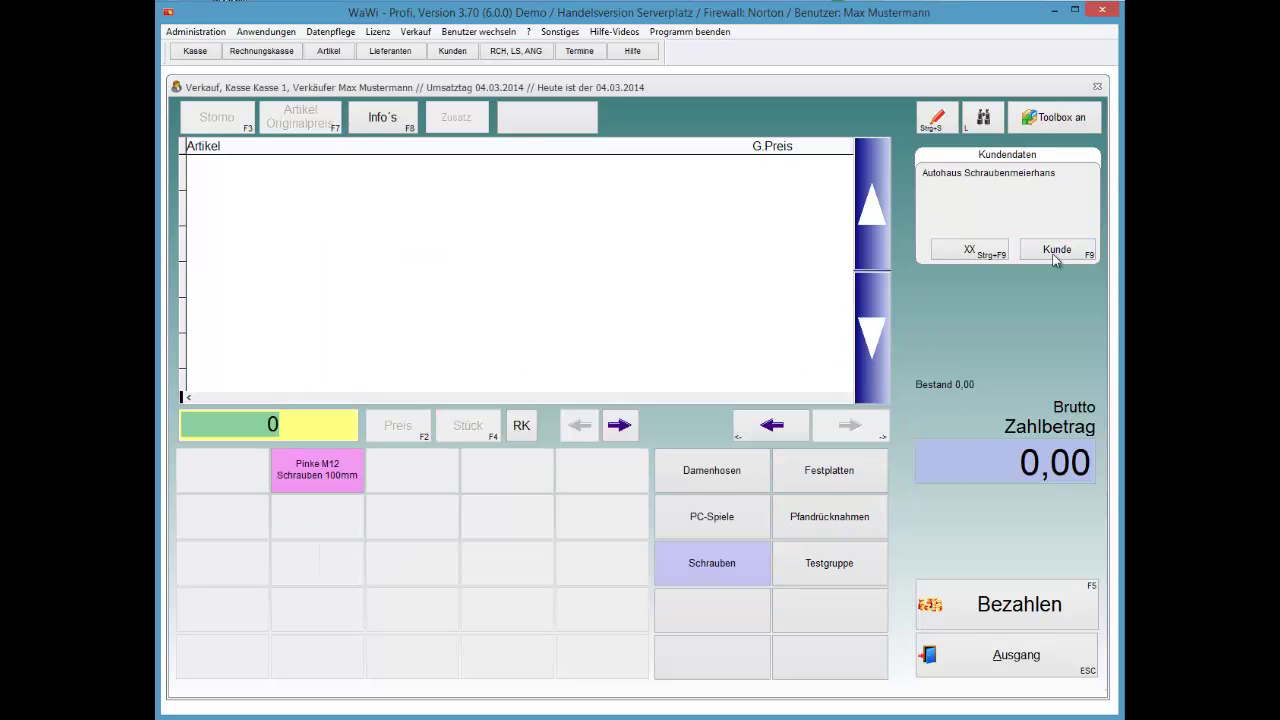
# Add 60 pieces of Pinke M12 Schrauben 100mm to the sale for Autohaus Schraubenmeierhans
pyautogui.click(317, 469)
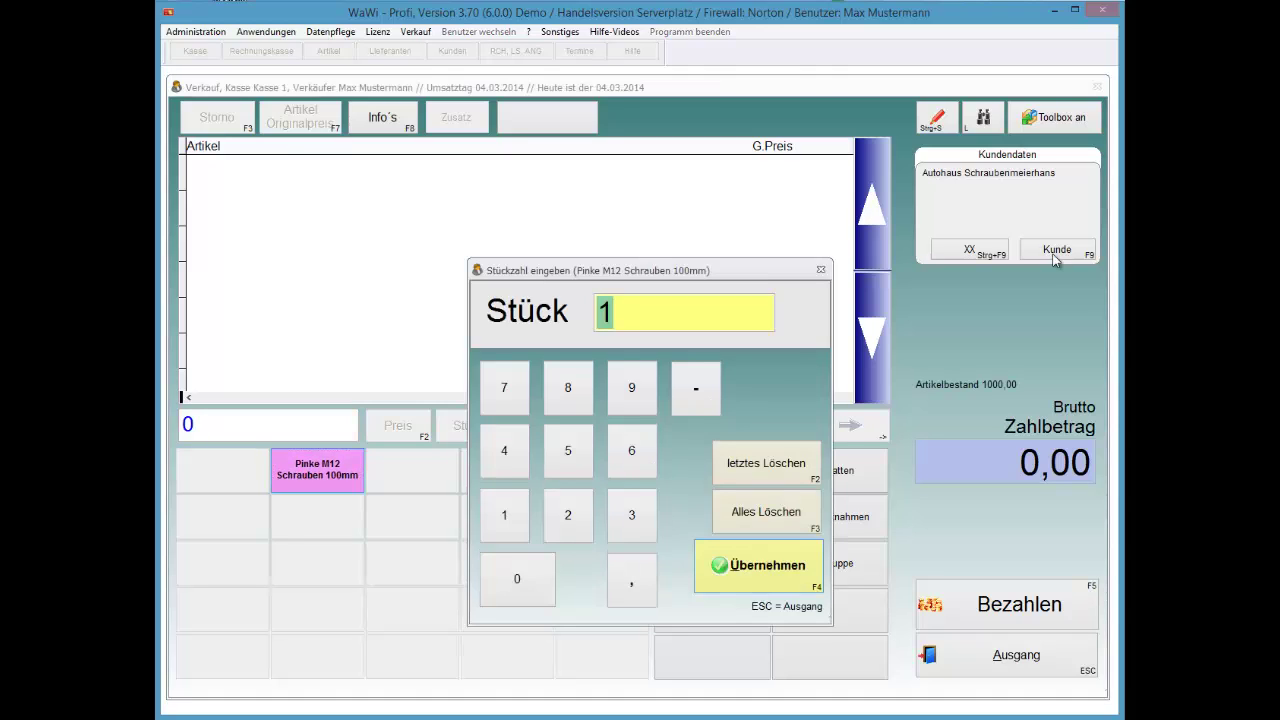
pyautogui.click(631, 450)
pyautogui.click(517, 578)
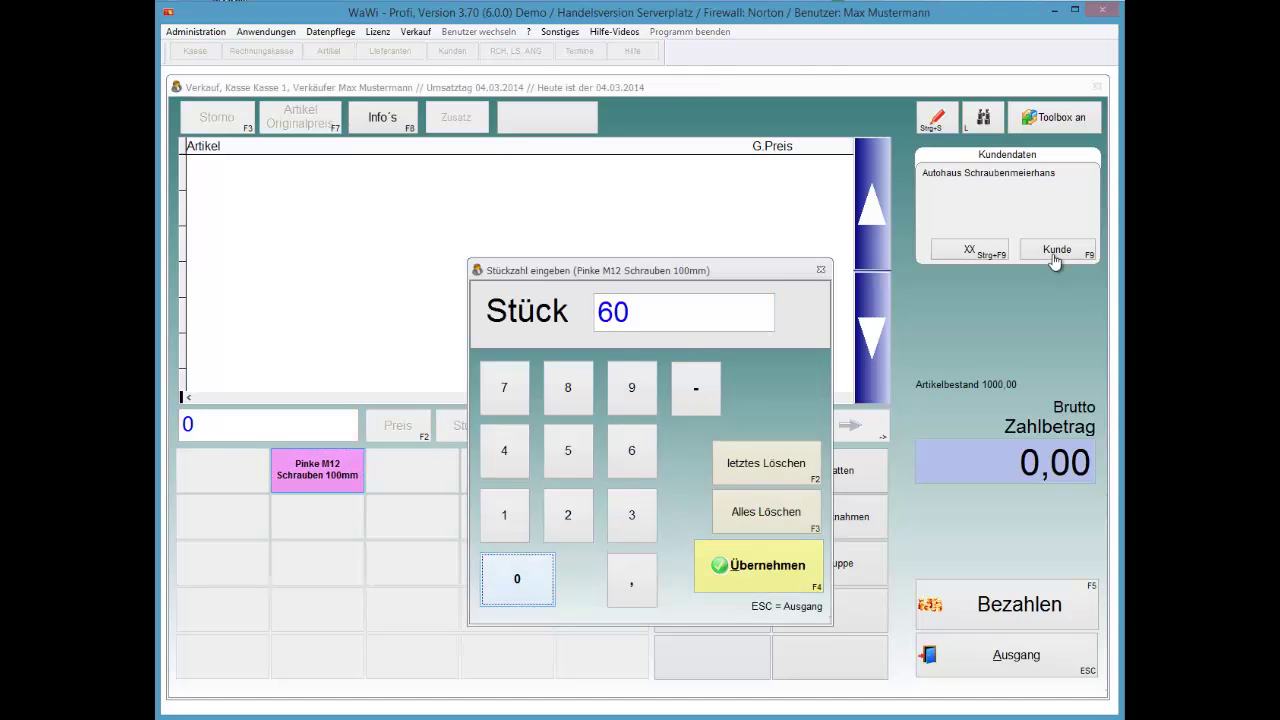
pyautogui.press('F4')
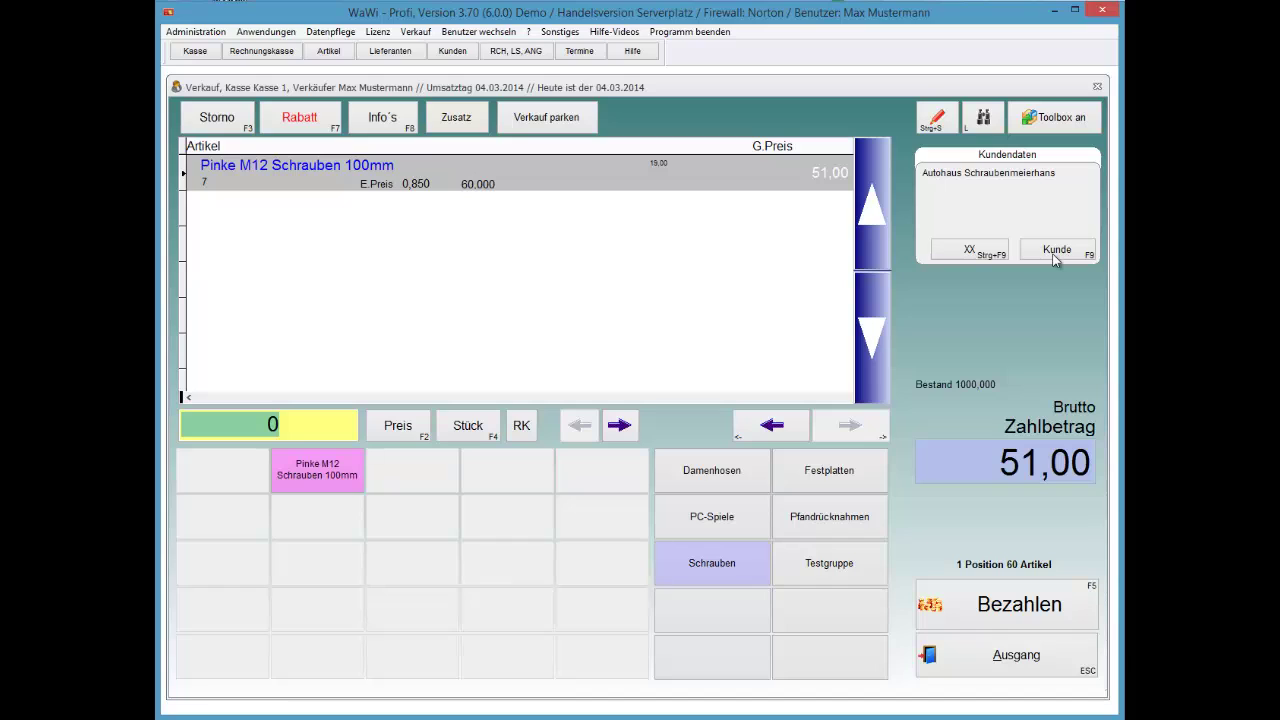